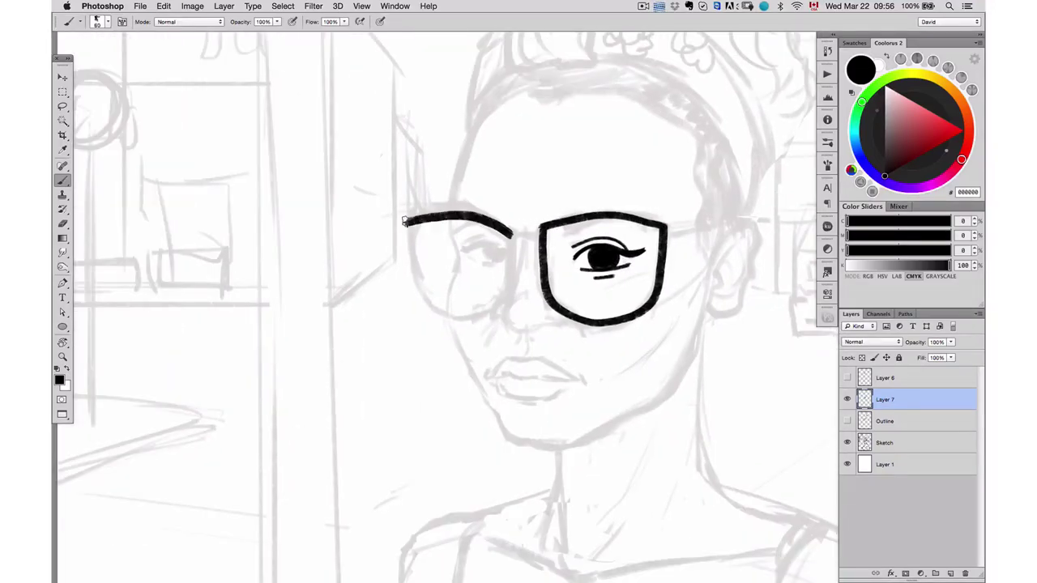
Ink black outlines of the left lens, eye, nose, jaw, ear, lips and two hair-part strands.
drag(454, 243, 509, 248)
drag(495, 312, 572, 320)
drag(619, 214, 549, 204)
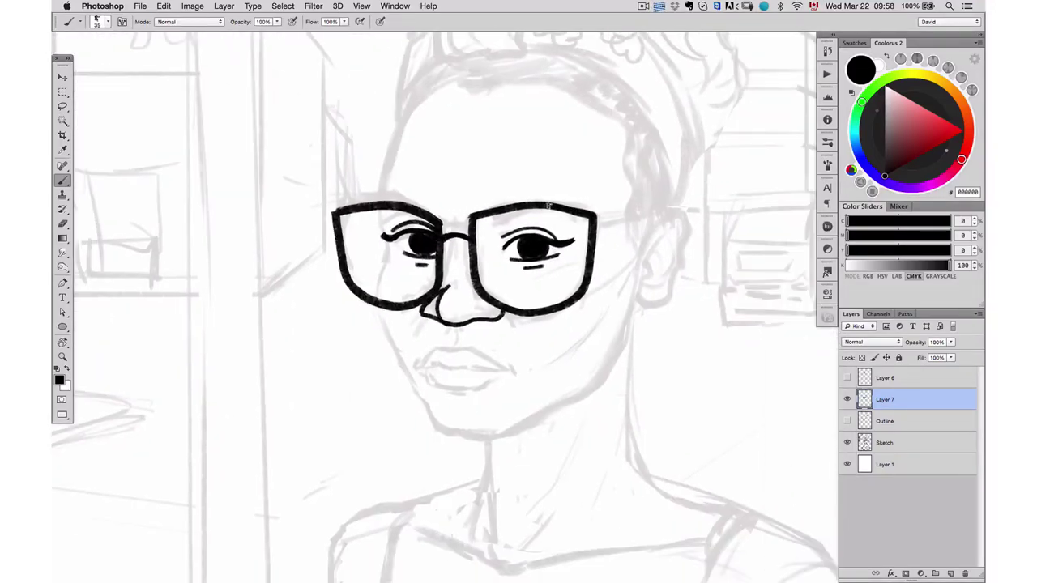
drag(370, 220, 429, 312)
mouse_move(514, 213)
mouse_down()
mouse_move(541, 296)
mouse_move(381, 215)
mouse_up()
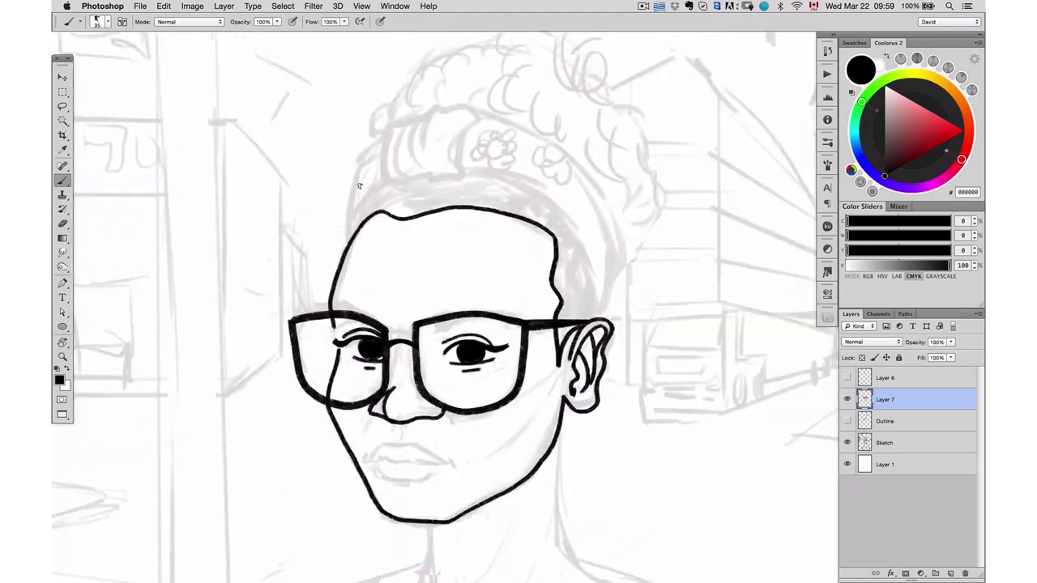
drag(381, 320, 478, 324)
drag(397, 215, 410, 163)
drag(484, 152, 469, 196)
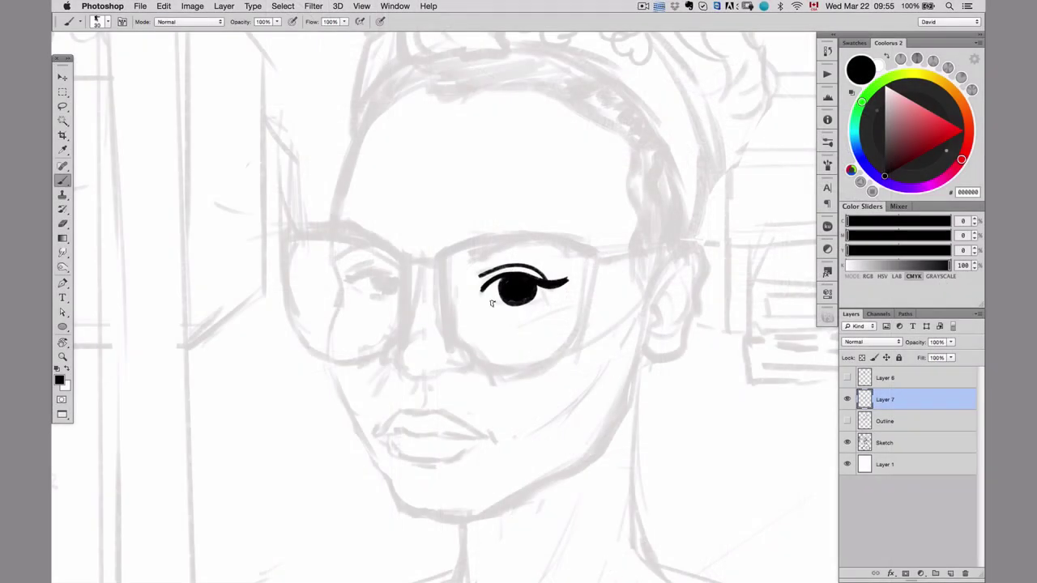
Ink the eye inside the left lens, the left glasses lens and the nose outline in black.
drag(448, 254, 565, 291)
drag(402, 217, 512, 235)
mouse_move(452, 245)
mouse_down()
mouse_move(510, 236)
mouse_move(507, 269)
mouse_up()
drag(490, 308, 512, 332)
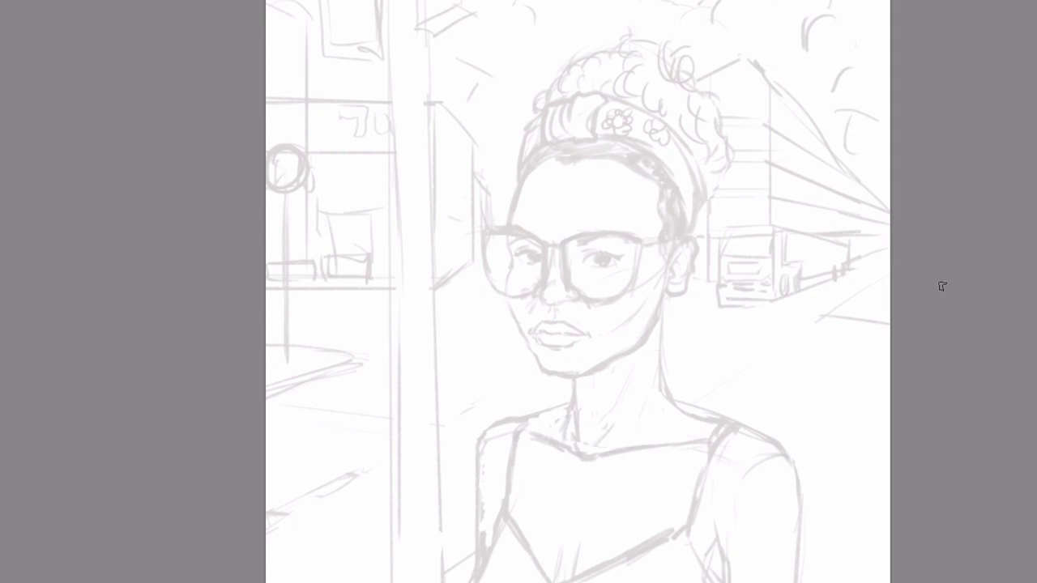
Zoom in on the woman's face.
drag(644, 324, 726, 334)
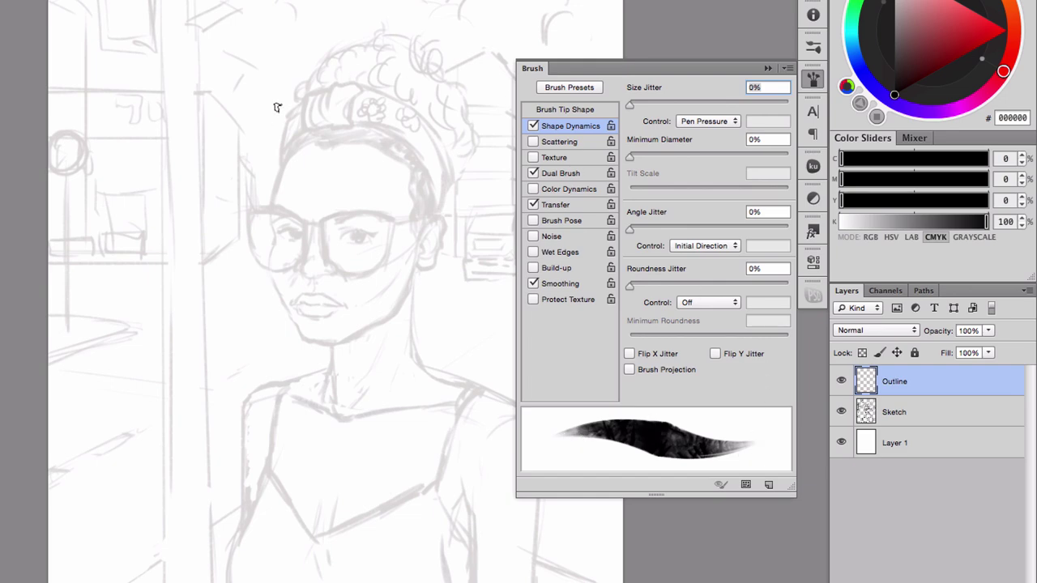
Keep Pen Pressure as the Size Jitter control and collapse the Brush panel.
click(704, 122)
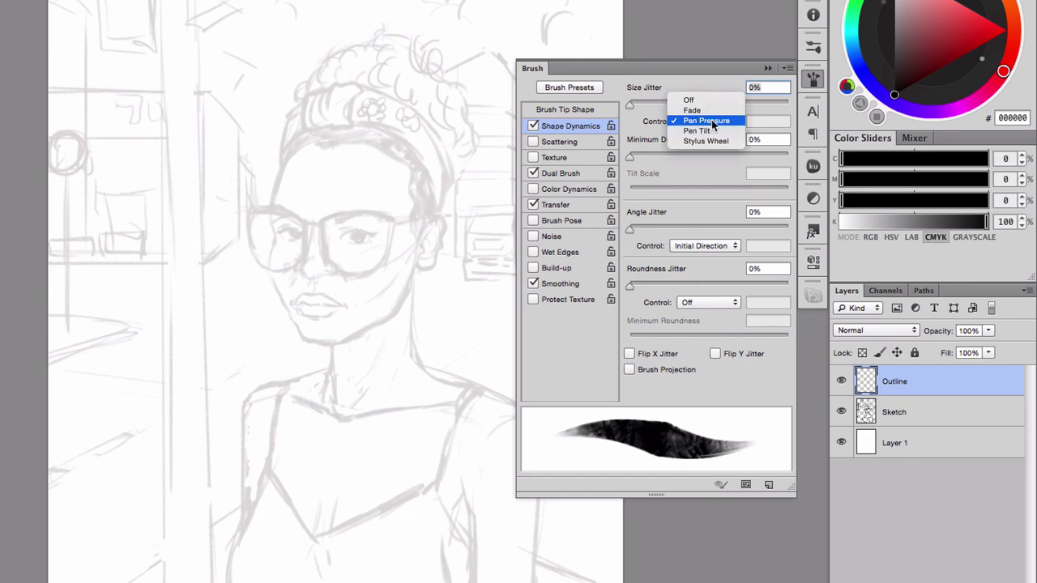
click(712, 119)
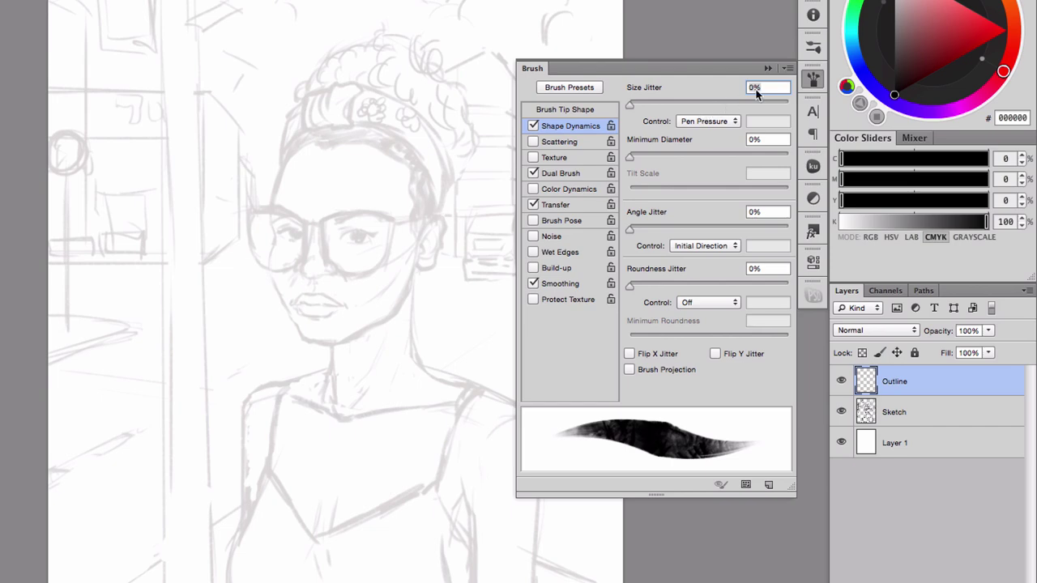
click(767, 68)
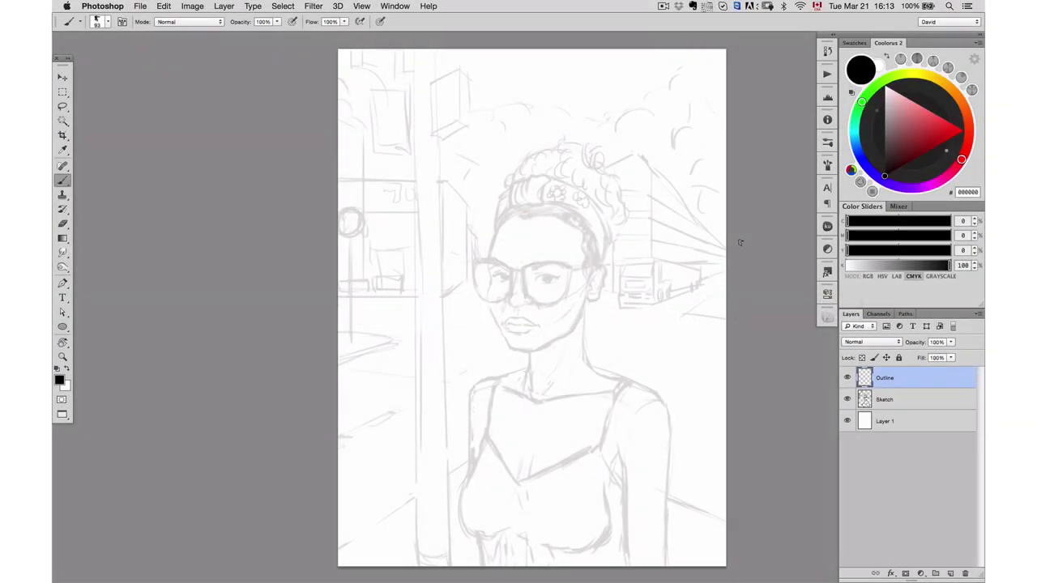
Pan and zoom the view onto the curly hair at the headband's left edge.
drag(664, 280, 632, 235)
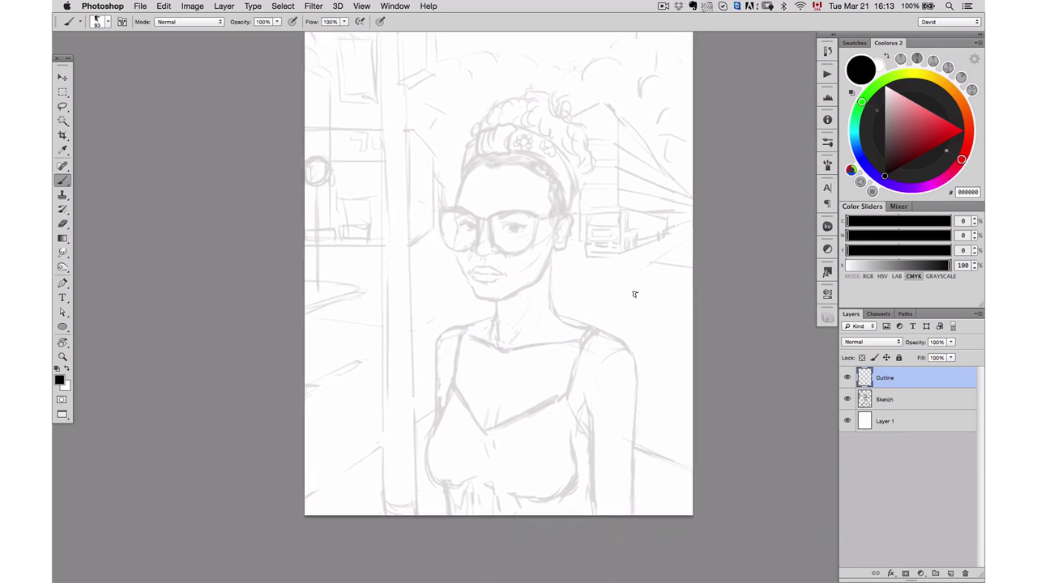
scroll(578, 296, up, 1)
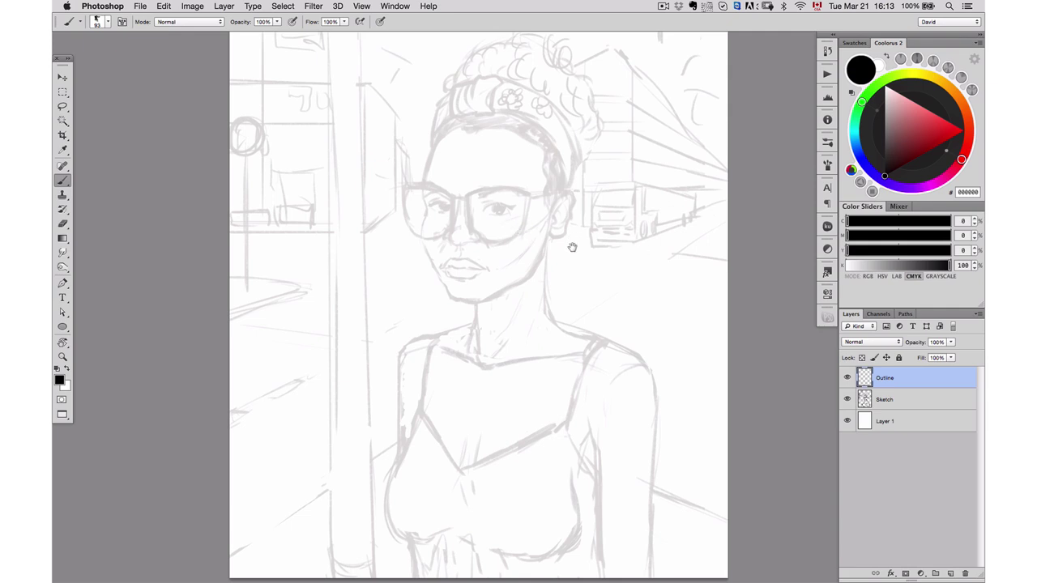
drag(517, 224, 530, 270)
scroll(470, 132, up, 1)
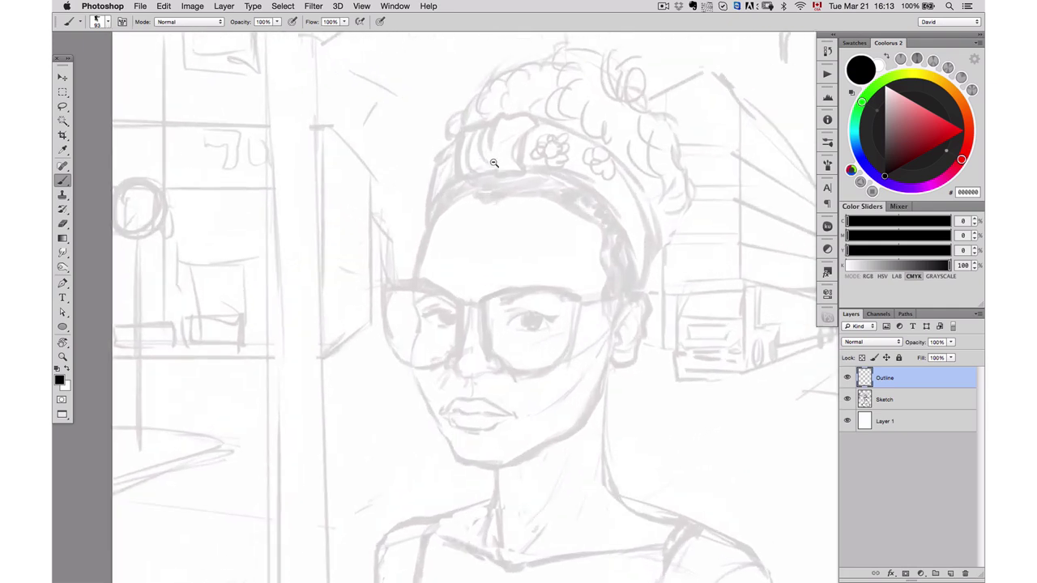
scroll(491, 183, up, 3)
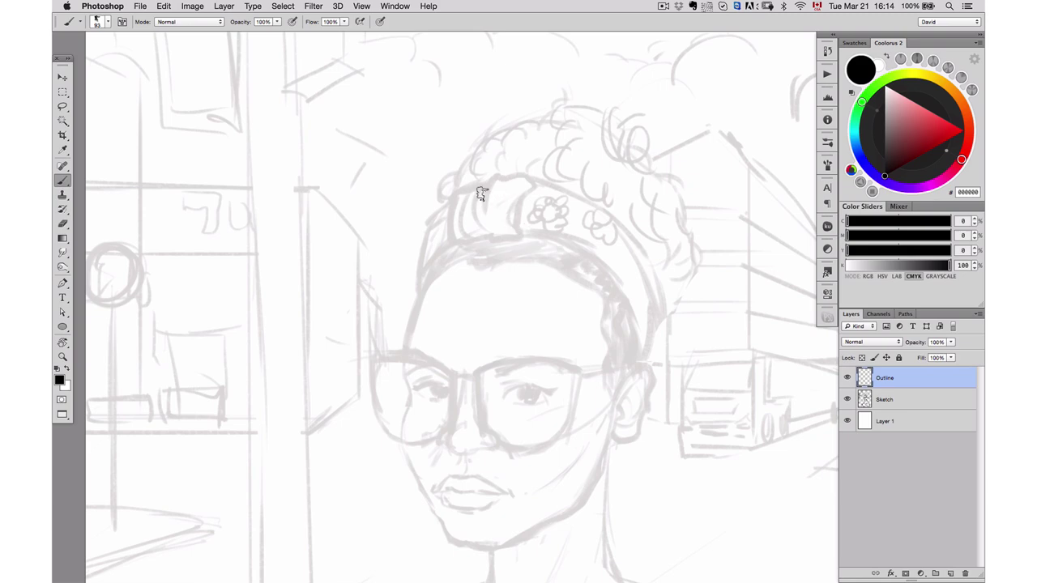
super+click(448, 188)
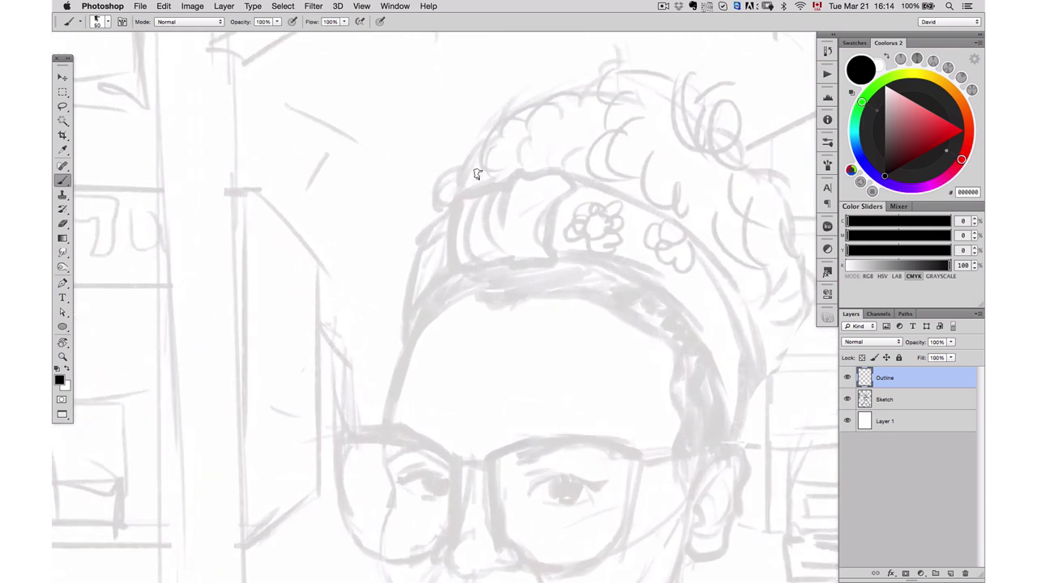
Draw trial curl arcs along the hairline on a new Layer 2 with a smaller brush.
drag(464, 162, 466, 215)
key(super+z)
key(super+shift+alt+n)
key(bracketleft)
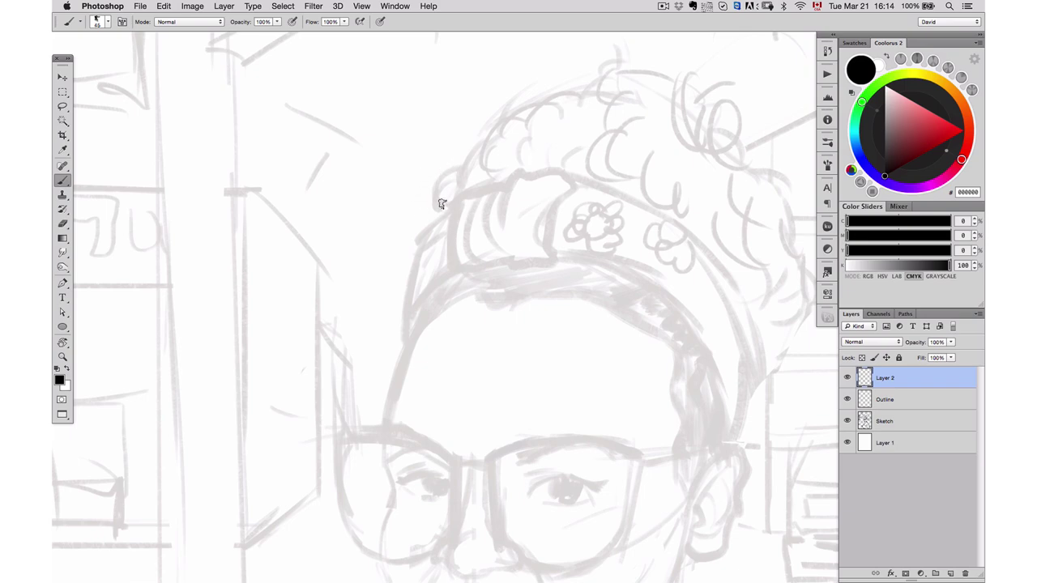
drag(442, 212, 512, 124)
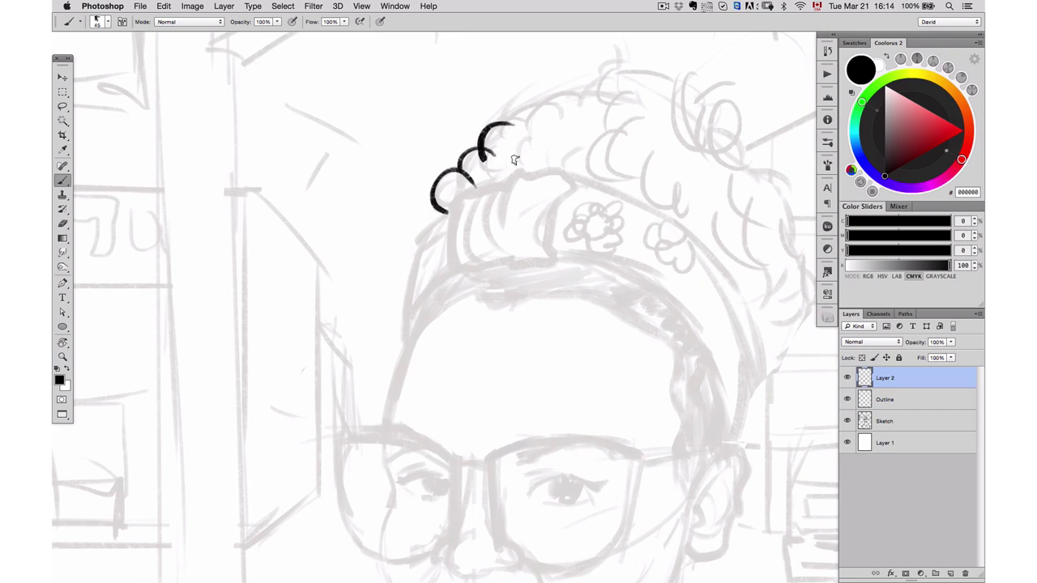
mouse_move(564, 161)
mouse_down()
mouse_move(508, 160)
mouse_move(527, 166)
mouse_up()
key(ctrl+alt+z)
key(ctrl+alt+z)
Erase and step back to remove the stray third curl, then return to the brush.
key(e)
drag(484, 166, 483, 152)
key(ctrl+z)
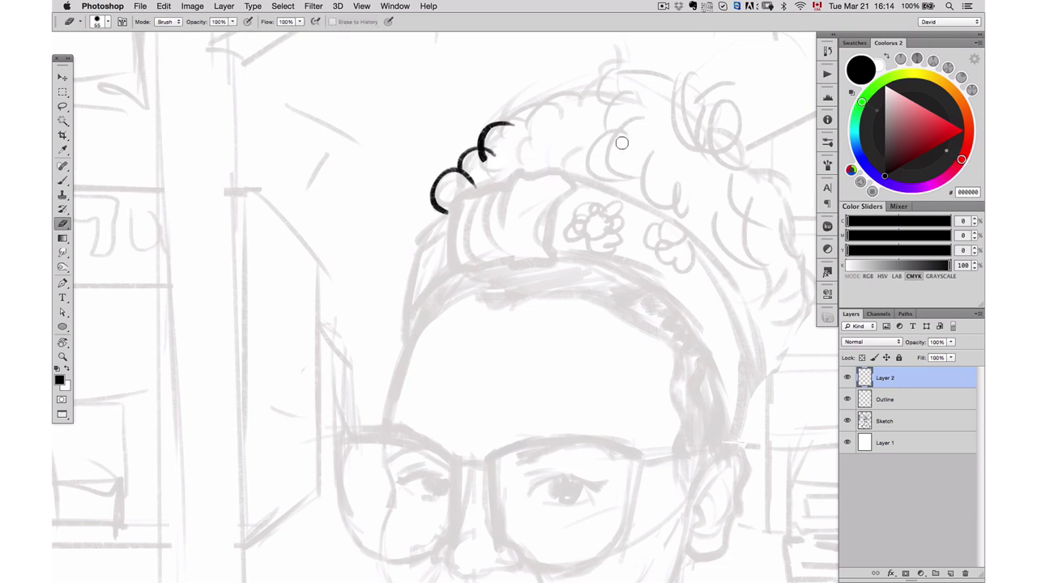
key(ctrl+z)
key(ctrl+z)
key(ctrl+alt+z)
key(b)
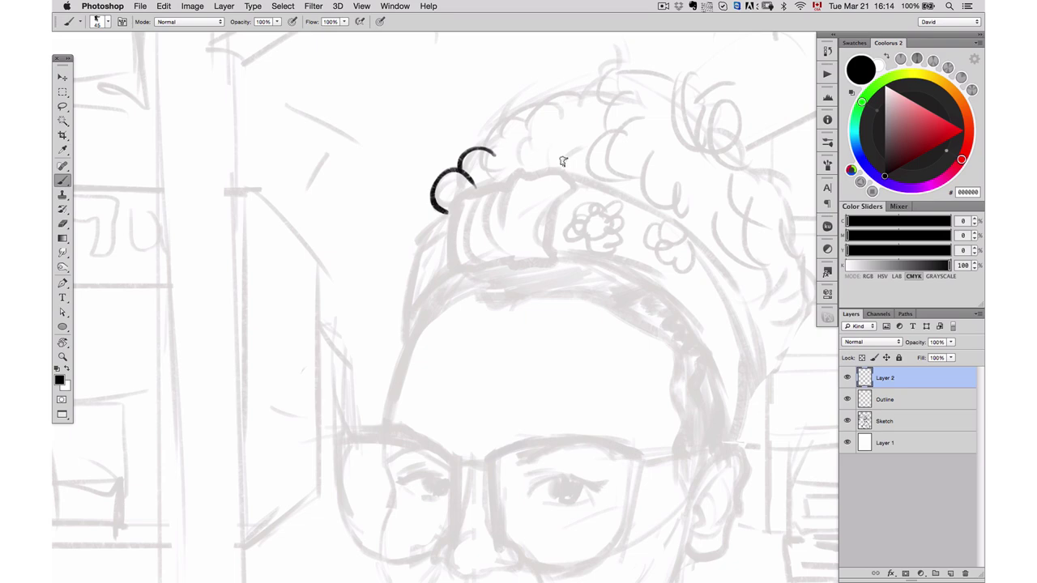
scroll(495, 146, up, 3)
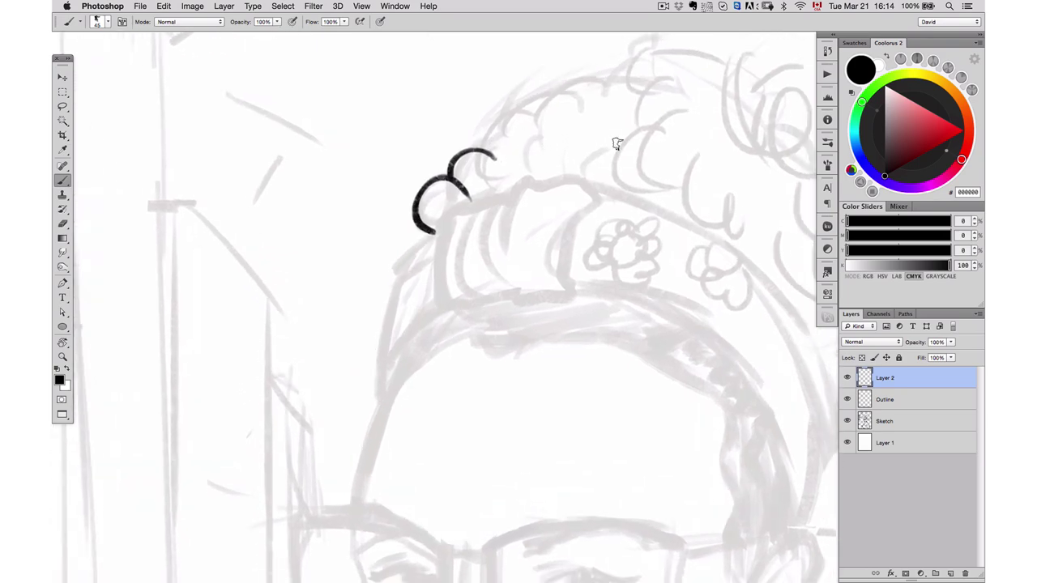
scroll(641, 201, up, 3)
On a new layer, ink a long arc over the hair top and erase its lower part.
key(ctrl+shift+alt+n)
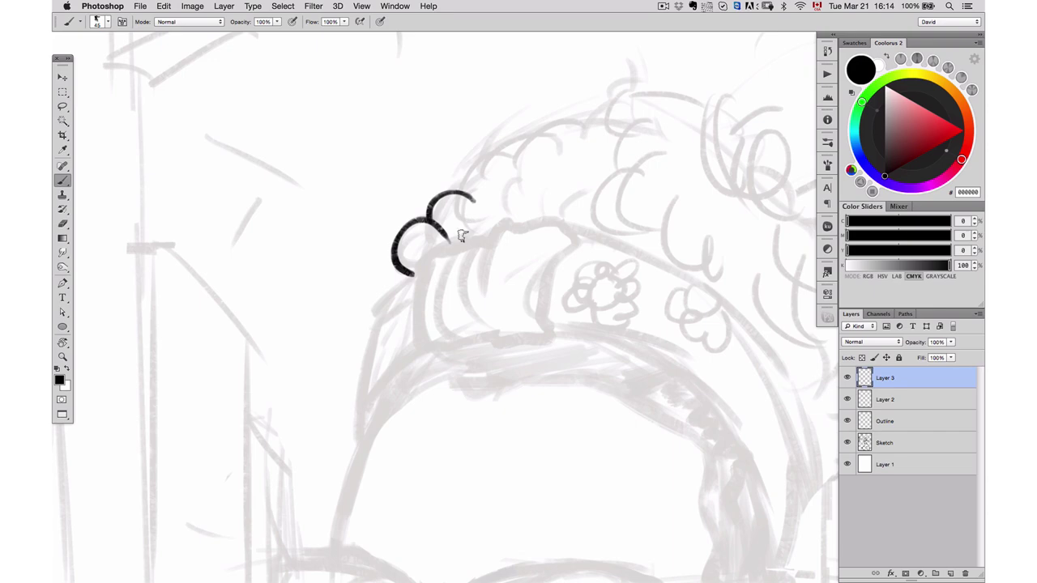
drag(464, 237, 541, 137)
key(e)
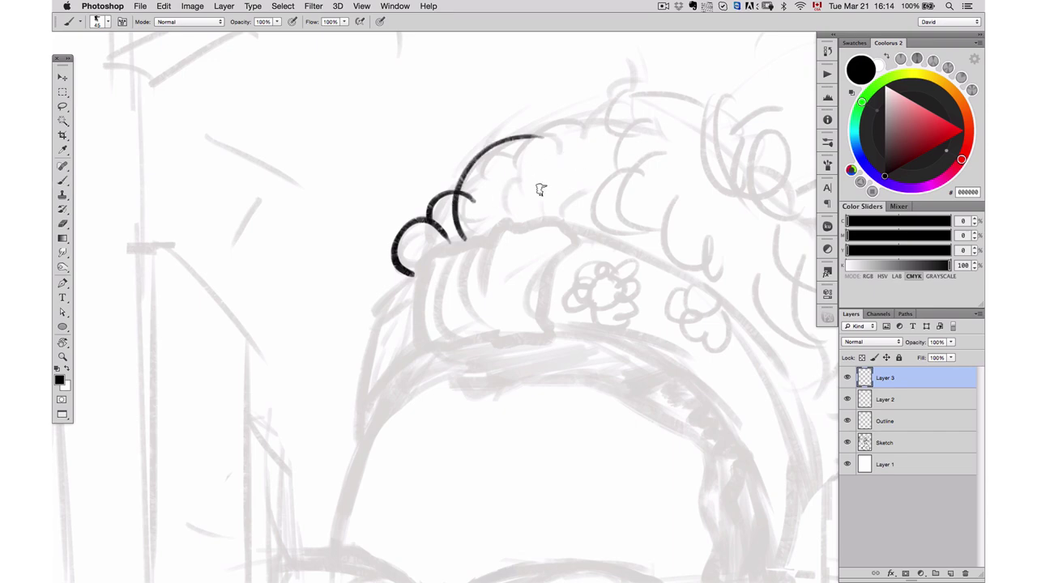
drag(476, 247, 454, 205)
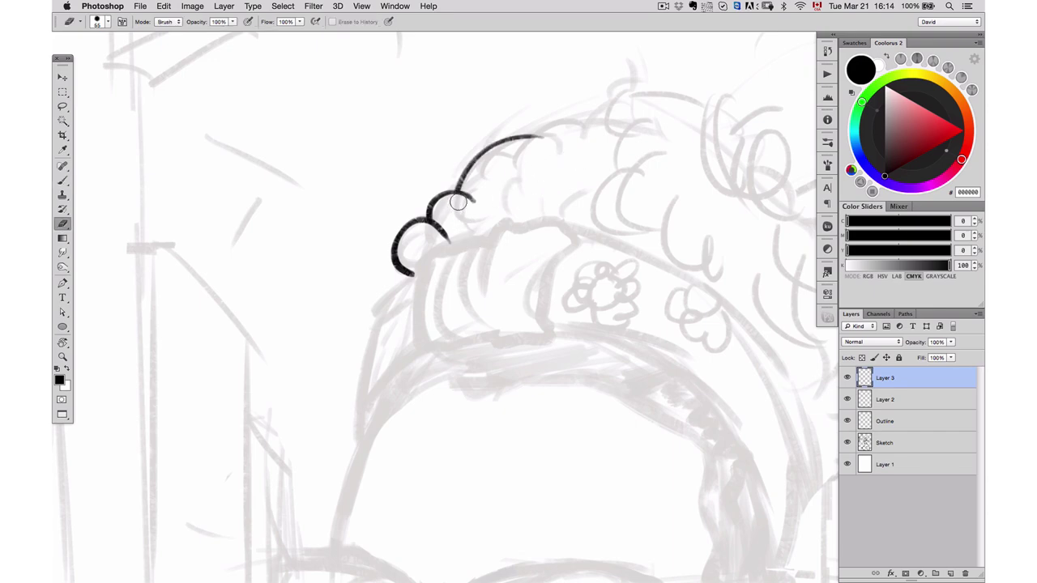
alt+super+click(521, 243)
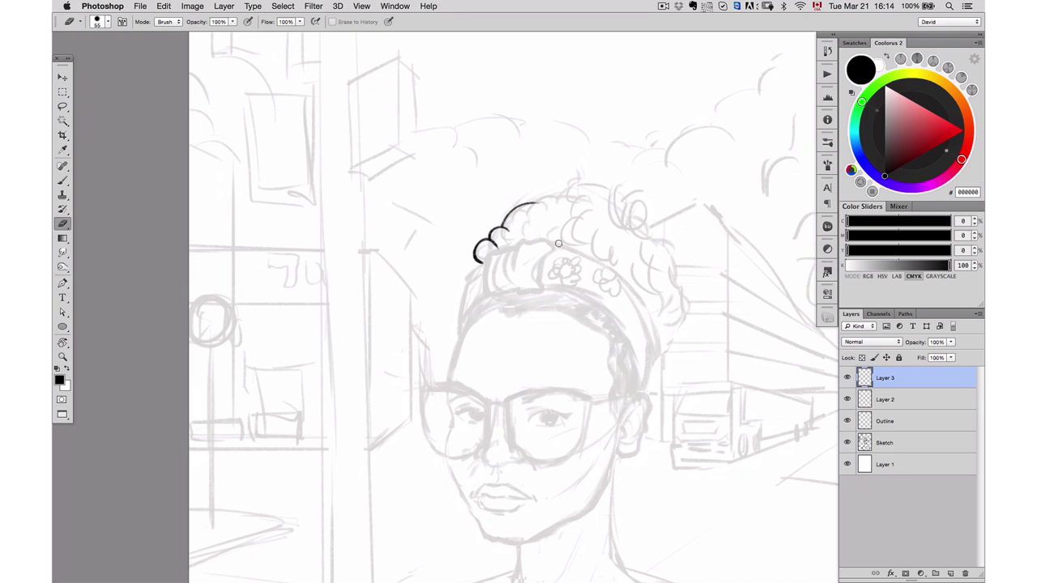
super+click(523, 239)
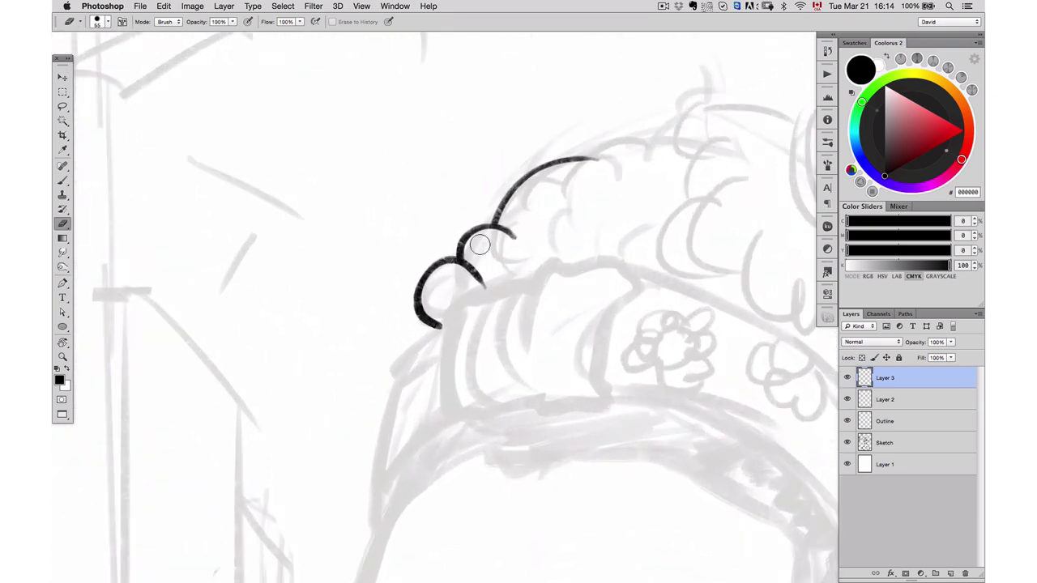
Merge Layer 2 and Layer 3 into one curl layer and hide it.
shift+click(891, 400)
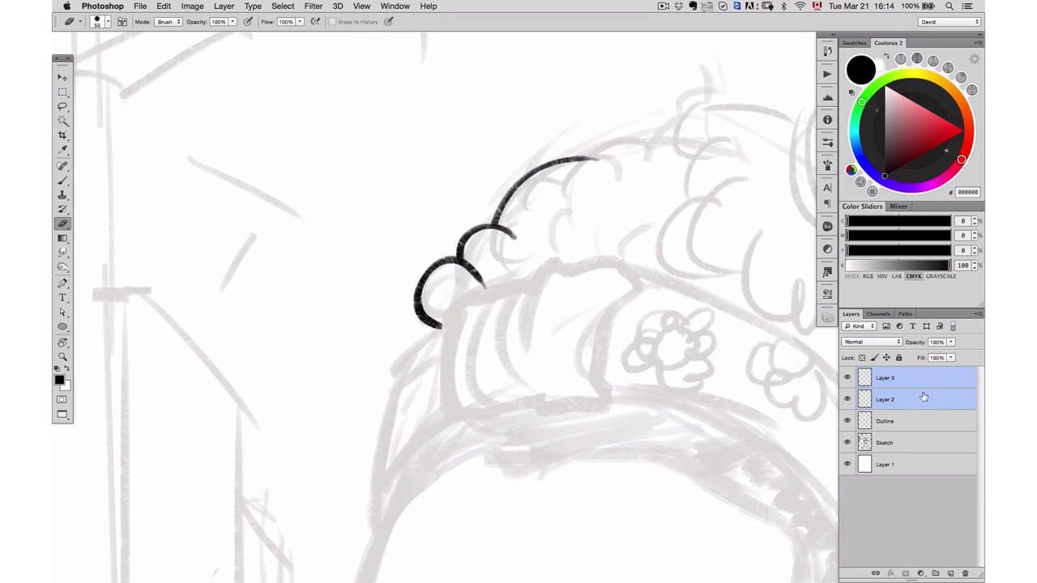
key(super+e)
click(848, 377)
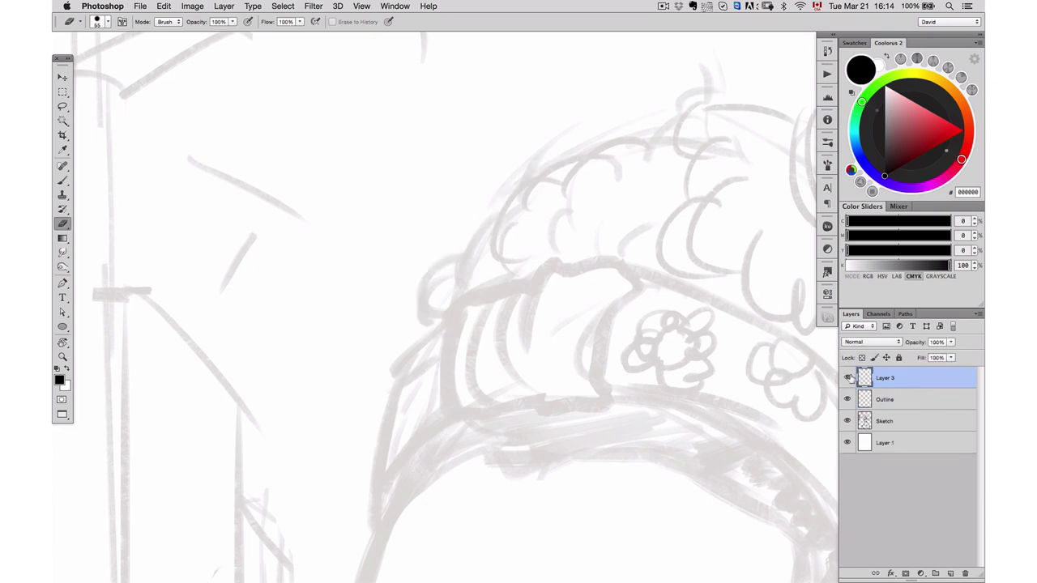
On a new layer, ink an arc along the top of the curls and erase its lower hook.
click(847, 377)
scroll(583, 202, up, 2)
key(b)
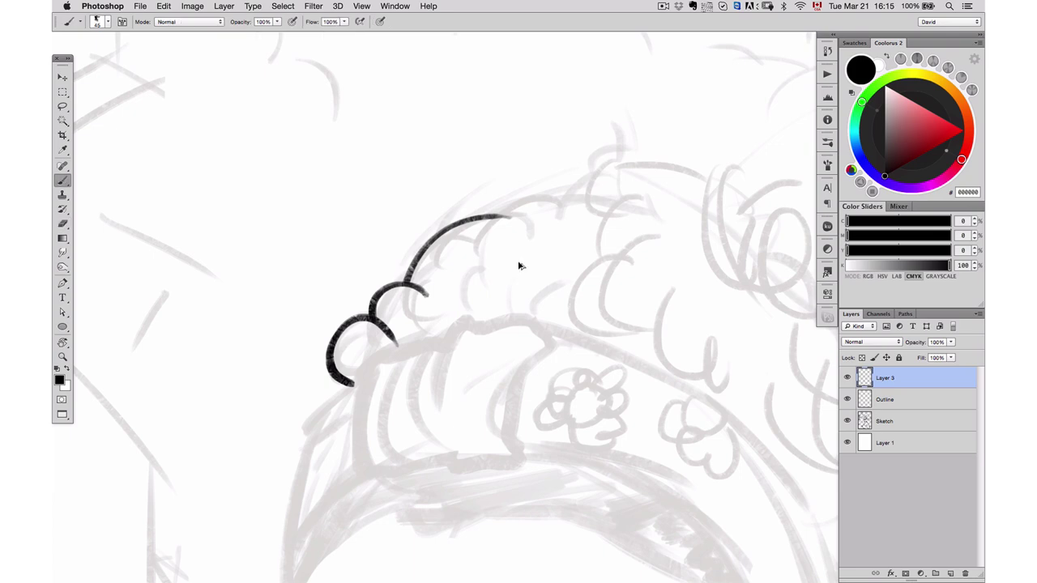
key(super+alt+shift+n)
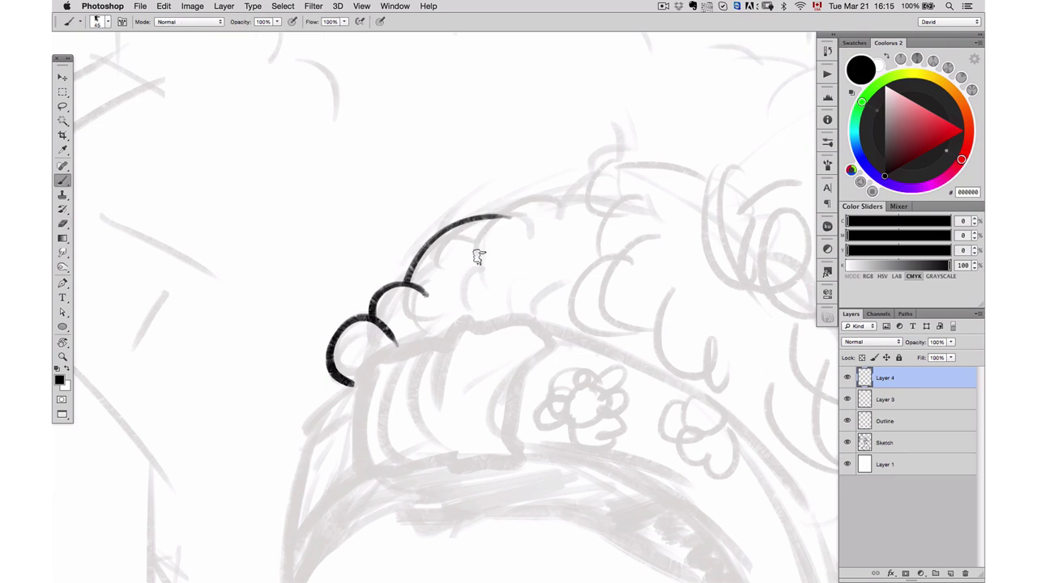
drag(475, 241, 575, 180)
key(super+z)
drag(476, 241, 575, 180)
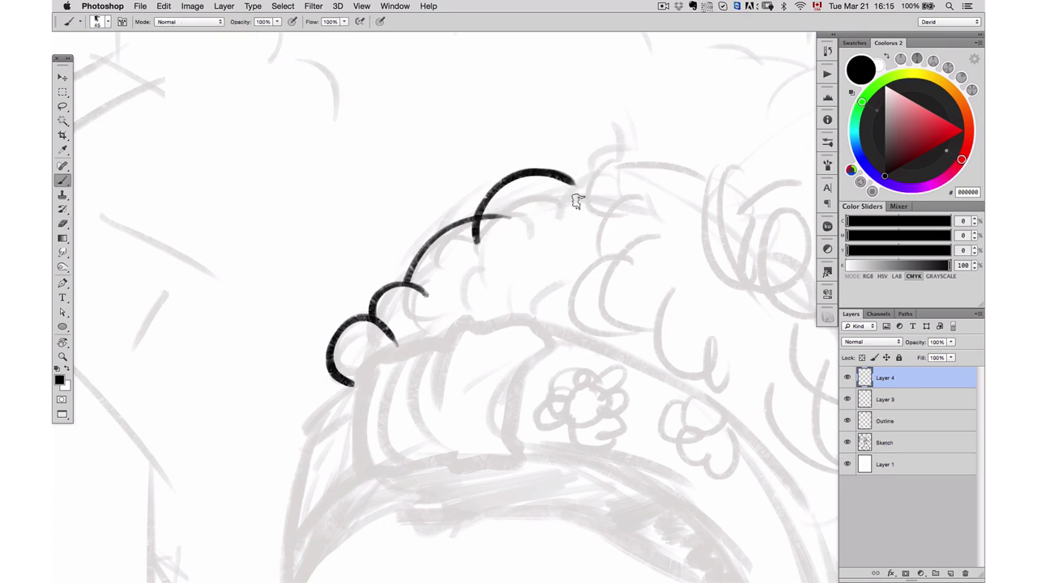
key(e)
drag(474, 248, 475, 229)
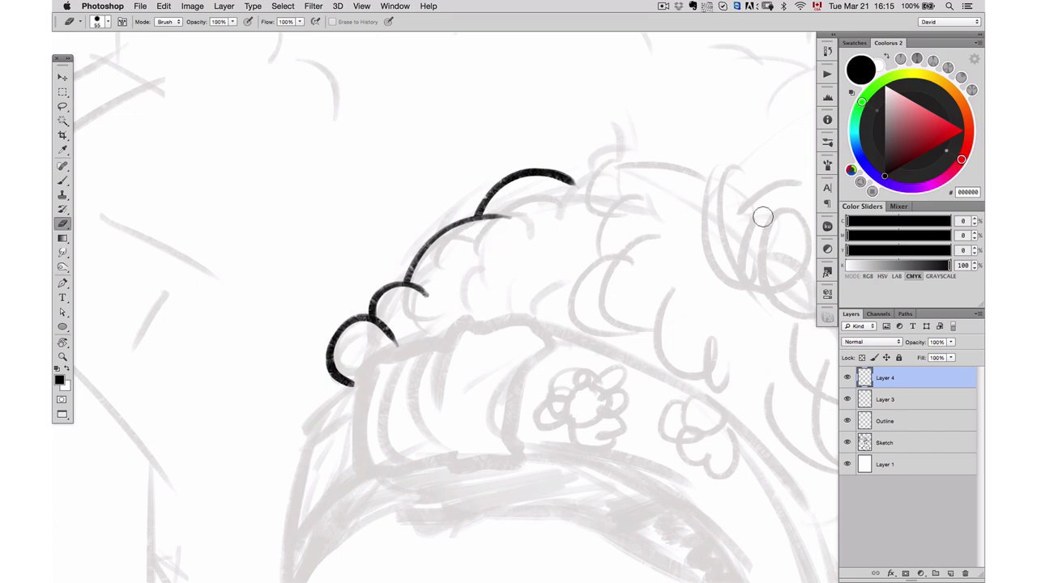
Delete the unused Layer 3 and bring the inked hair strokes back into view.
click(897, 400)
key(Delete)
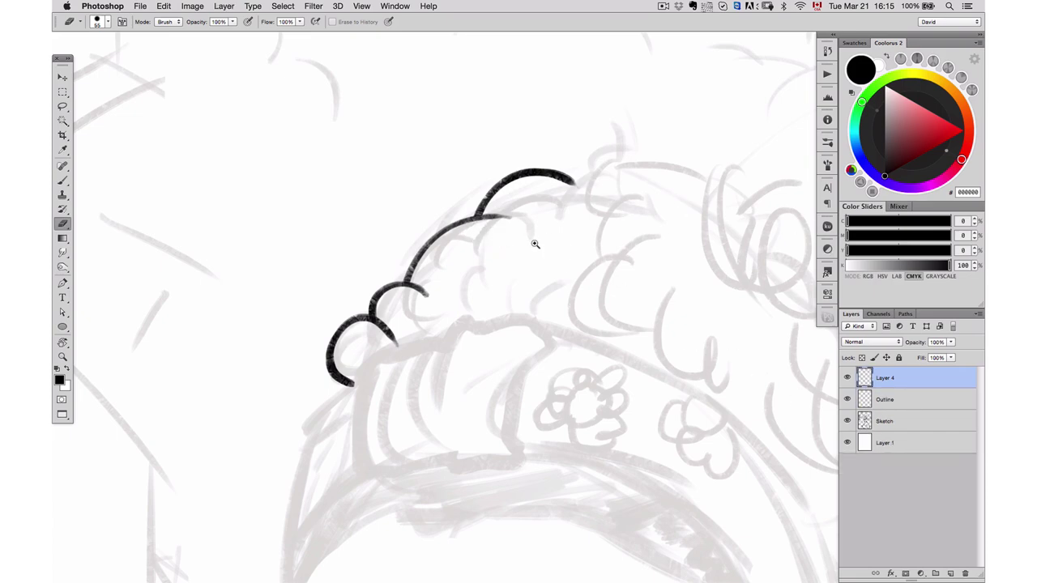
scroll(532, 232, down, 5)
drag(546, 258, 513, 230)
scroll(513, 230, down, 5)
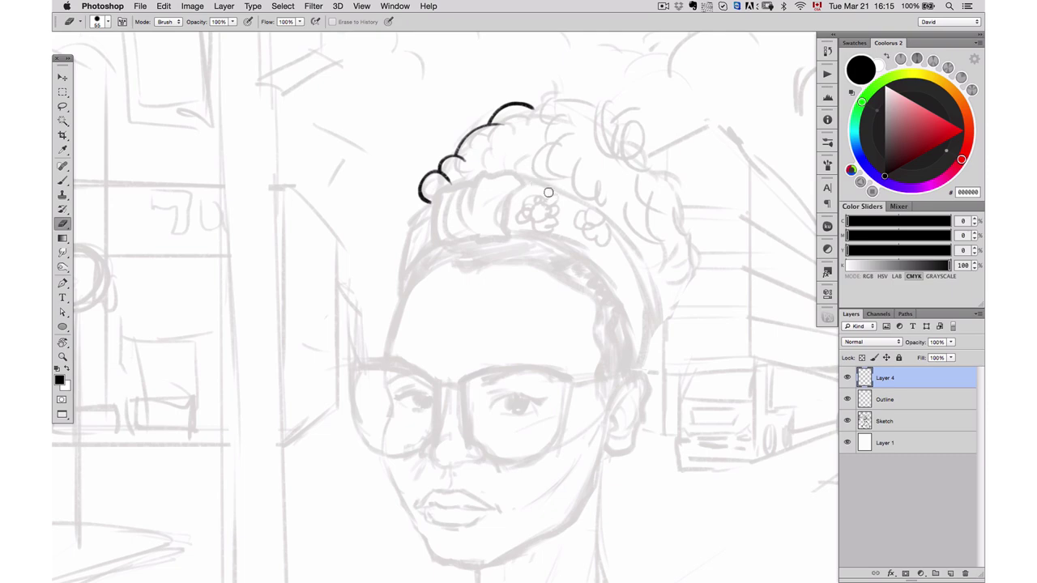
drag(444, 199, 475, 215)
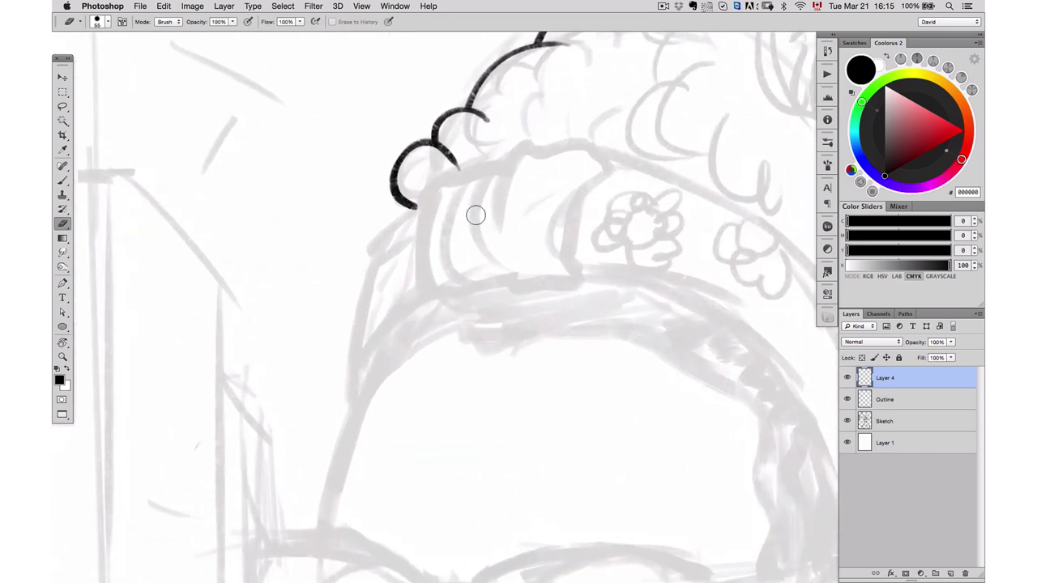
On a new layer, ink a strand running down from the lowest curl.
key(super+shift+alt+n)
key(b)
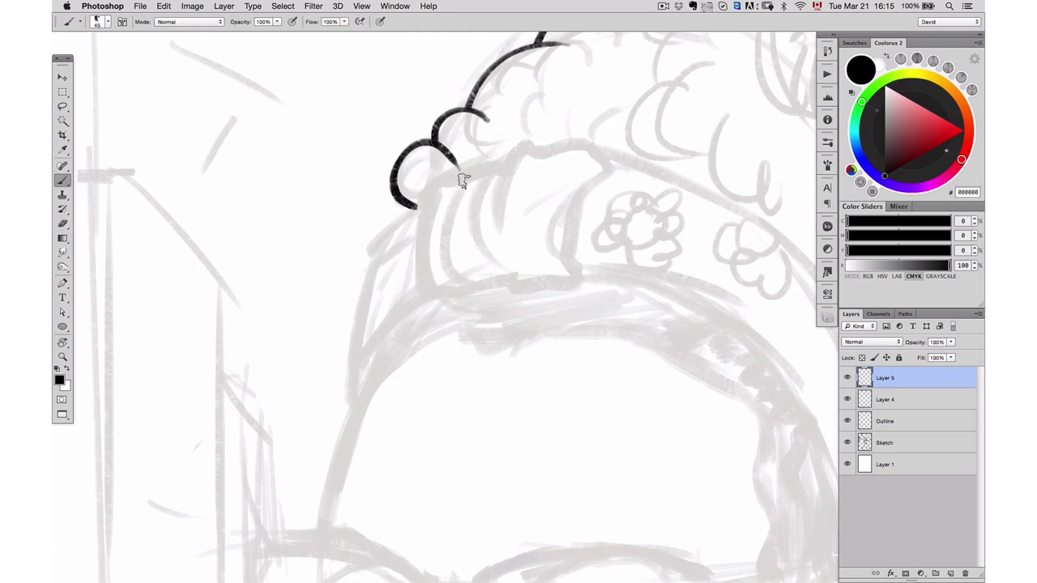
mouse_move(458, 180)
mouse_down()
mouse_move(424, 189)
mouse_move(454, 309)
mouse_up()
key(super+z)
mouse_move(456, 180)
mouse_down()
mouse_move(422, 197)
mouse_move(453, 295)
mouse_up()
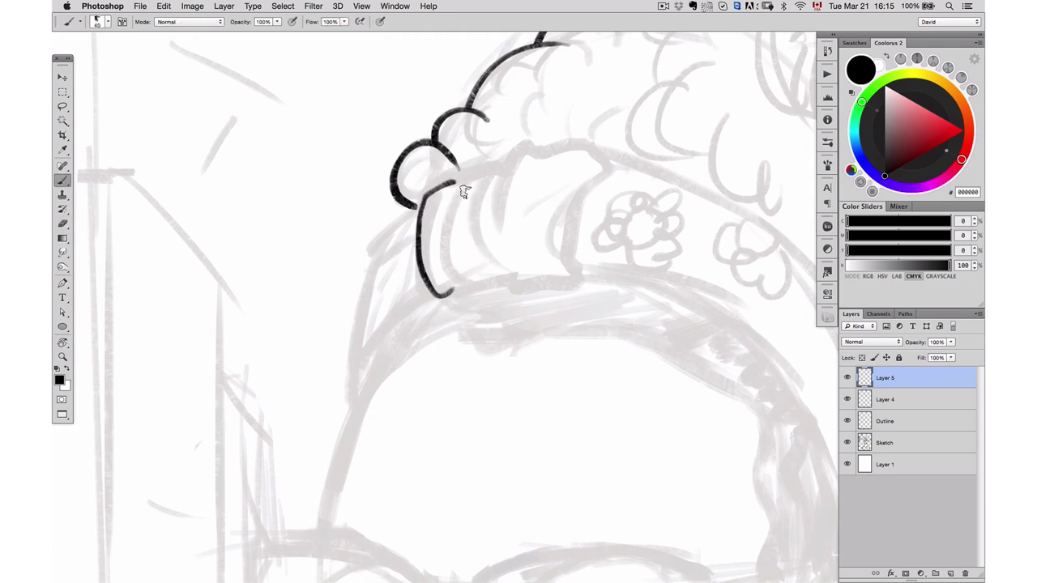
On another new layer, ink a hooked inner strand beside the first one.
key(super+alt+shift+n)
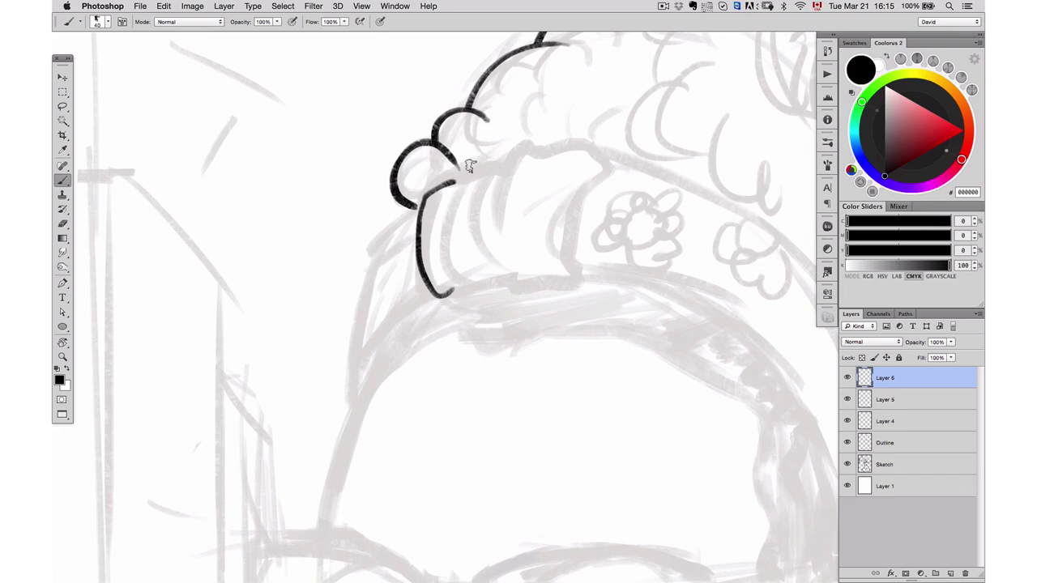
mouse_move(457, 175)
mouse_down()
mouse_move(457, 264)
mouse_move(477, 286)
mouse_up()
key(super+z)
drag(458, 175, 486, 300)
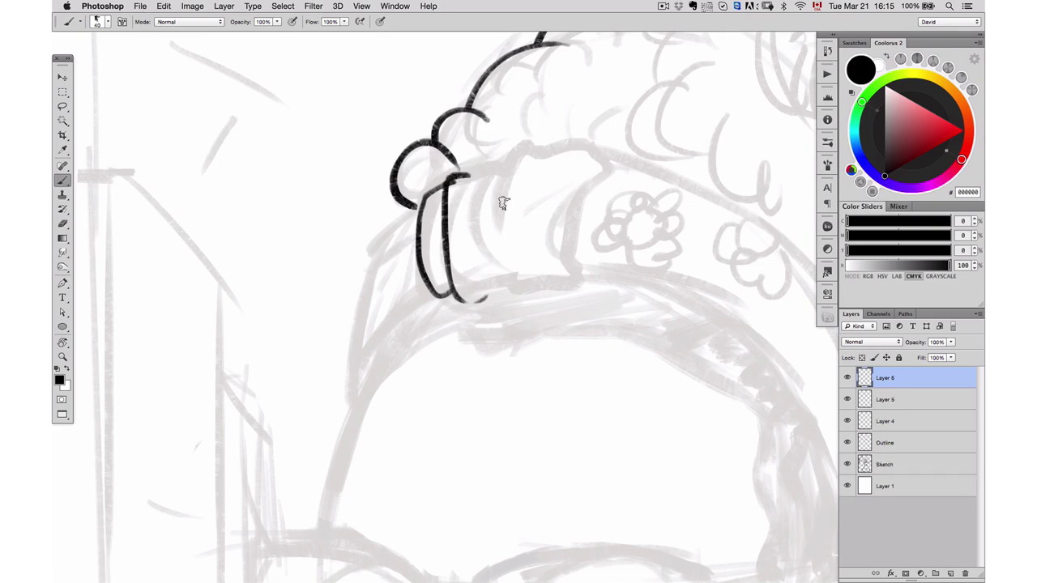
key(super+z)
mouse_move(470, 177)
mouse_down()
mouse_move(452, 273)
mouse_move(490, 287)
mouse_up()
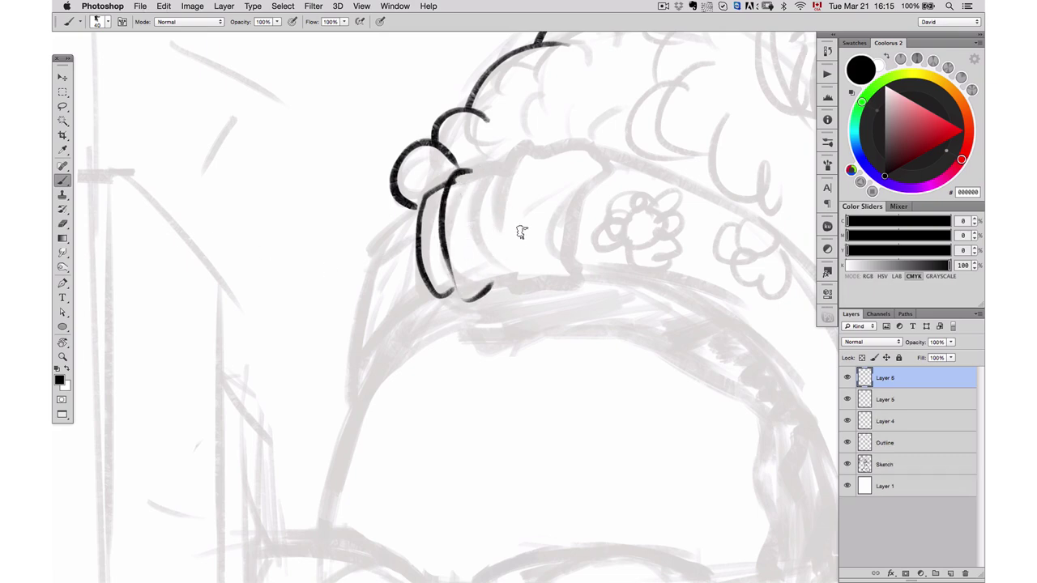
key(super+z)
mouse_move(468, 172)
mouse_down()
mouse_move(444, 199)
mouse_move(487, 288)
mouse_up()
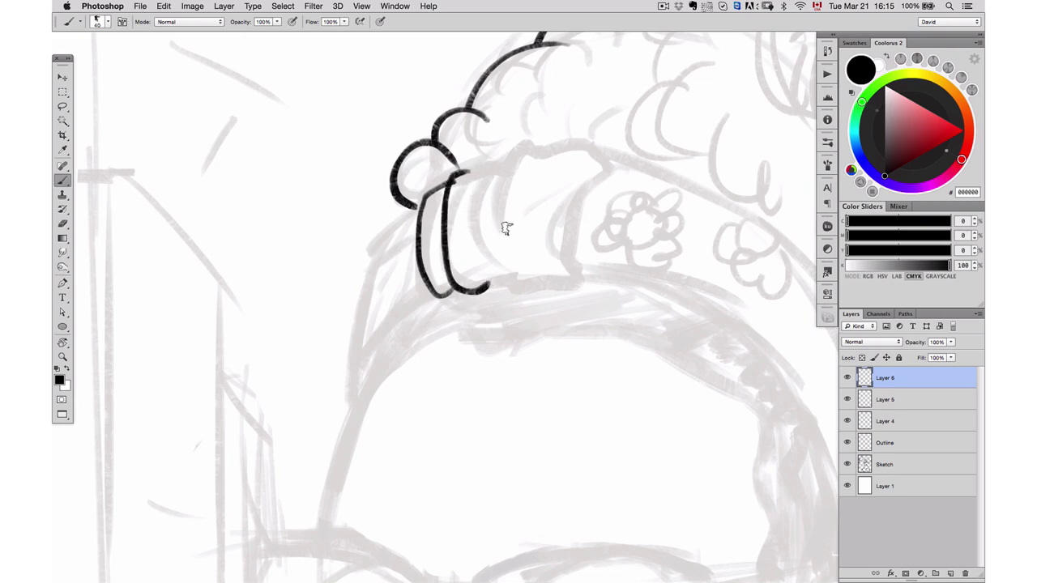
key(e)
Merge Layers 4 through 6 into a single inked hair layer.
click(885, 399)
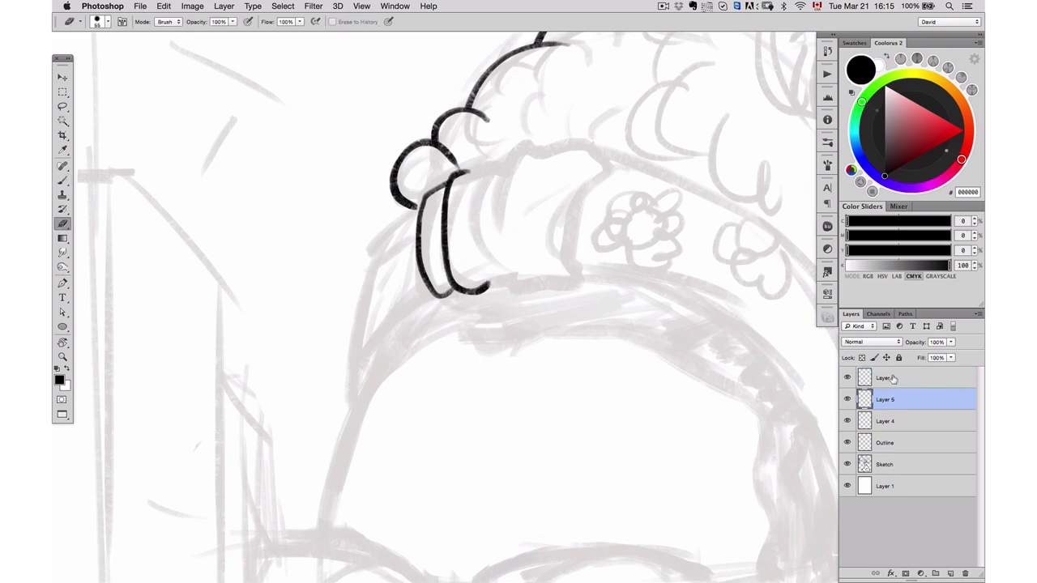
click(885, 378)
shift+click(899, 421)
key(super+e)
scroll(559, 272, down, 3)
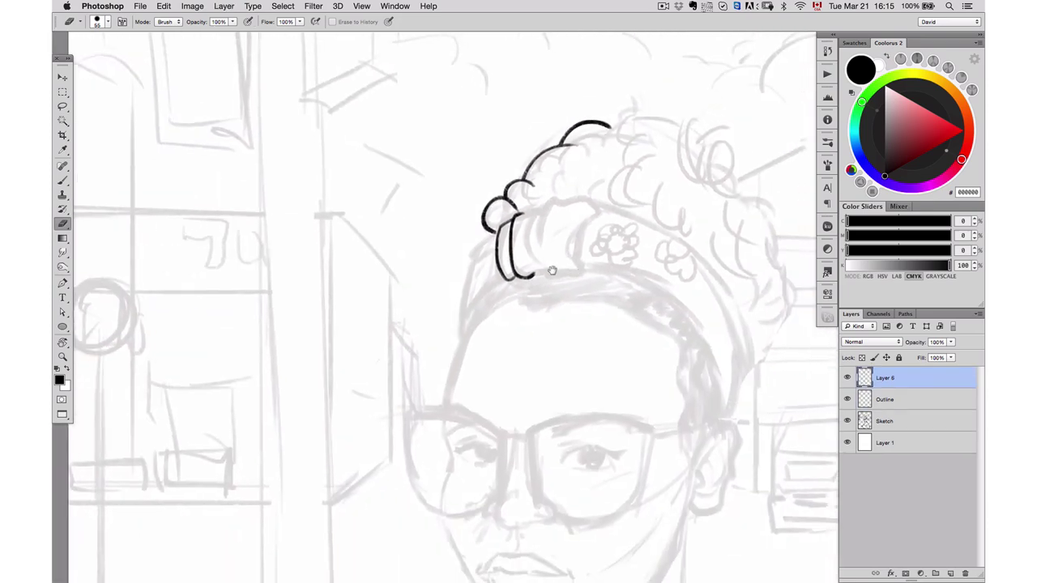
scroll(559, 272, right, 2)
scroll(604, 287, right, 2)
scroll(583, 283, down, 3)
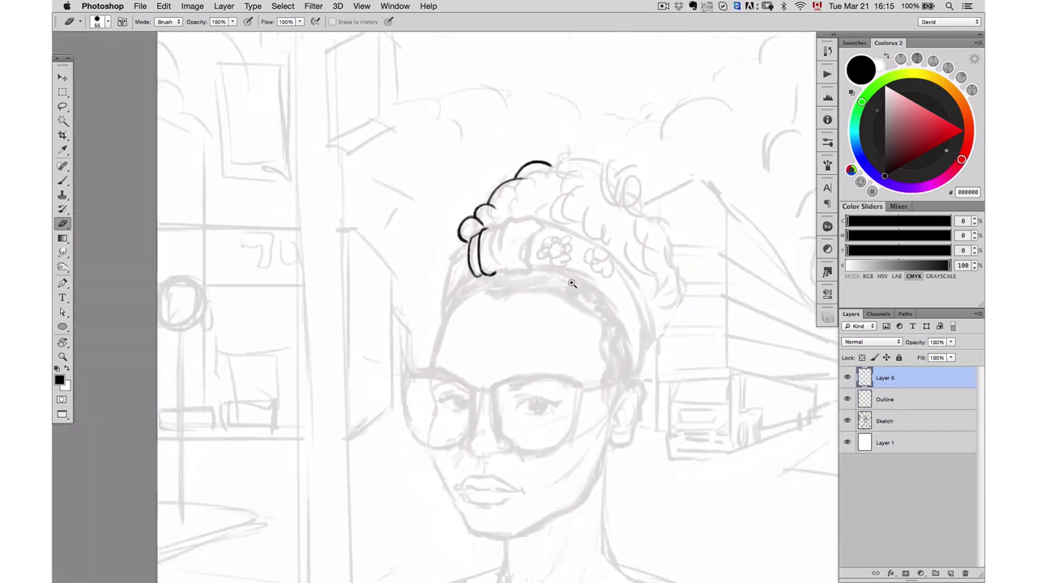
scroll(524, 267, right, 3)
scroll(571, 283, down, 3)
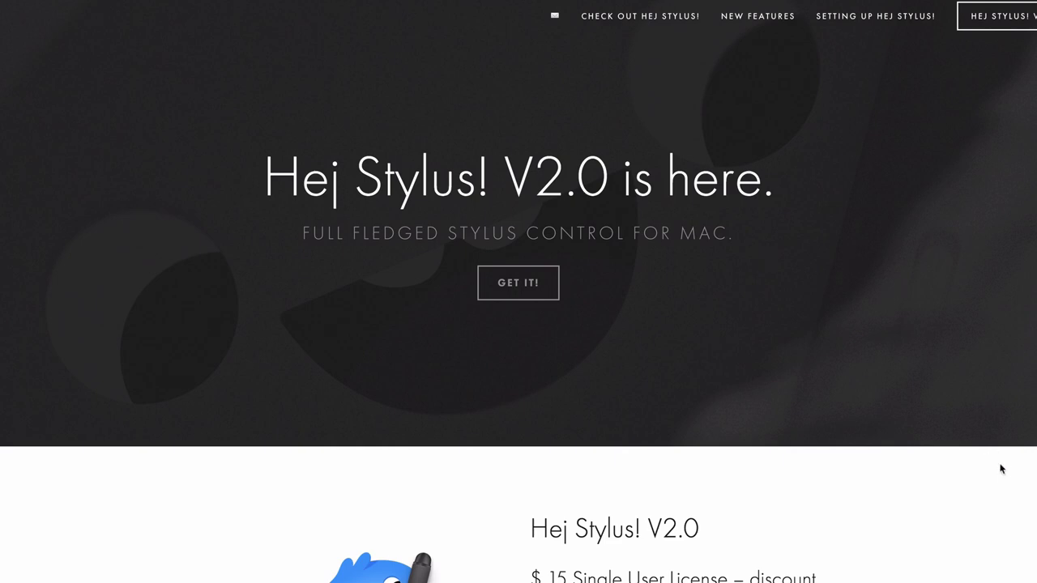
Scroll down the Hej Stylus V2.0 page past the $15 license offer to the Basics, What's new and Setup tiles.
scroll(1004, 479, down, 3)
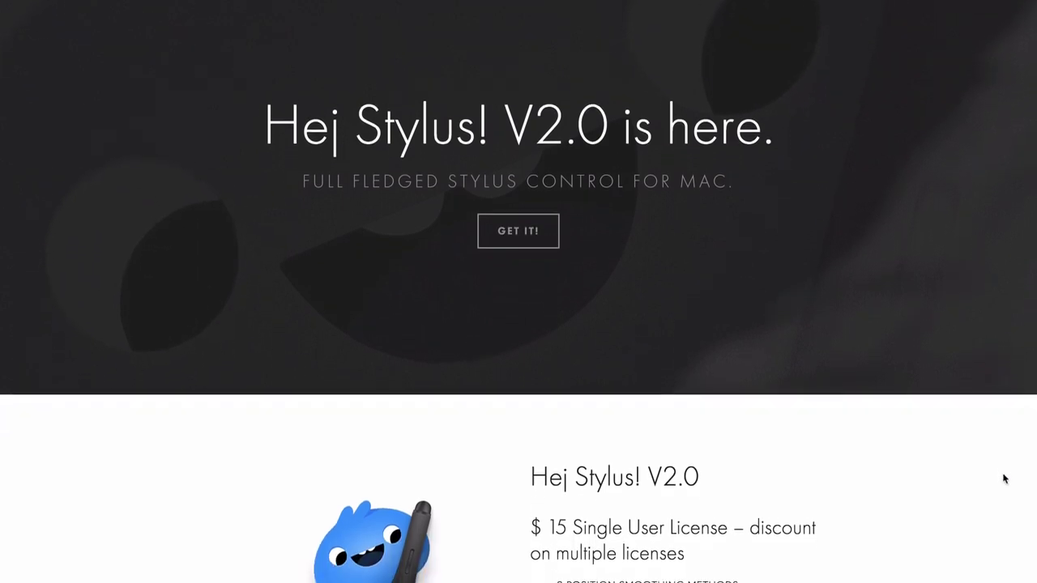
scroll(1004, 478, down, 5)
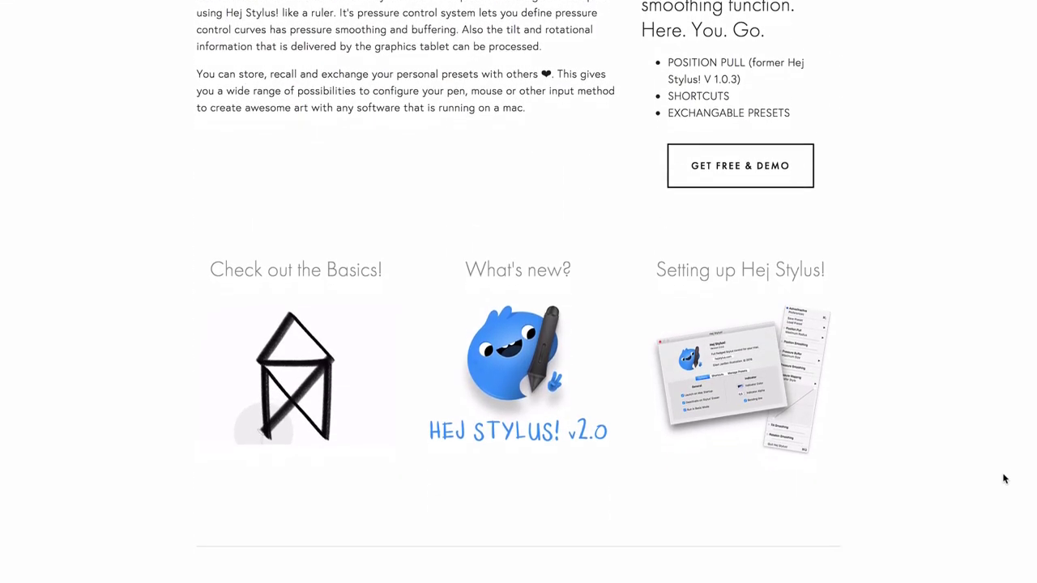
scroll(1004, 479, down, 3)
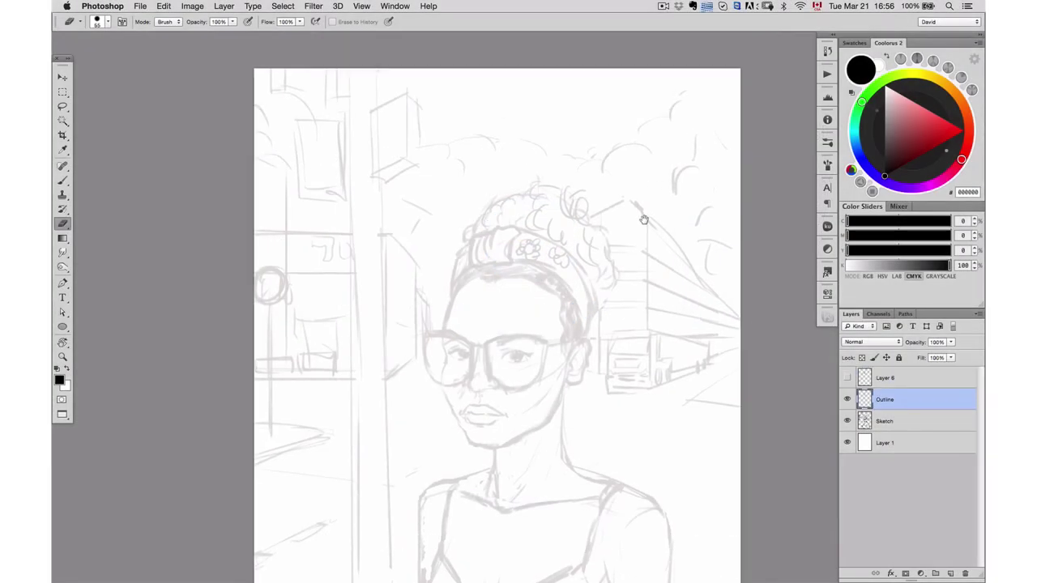
Load the "David soft" line-smoothing preset from the Lazy Nezumi menu.
drag(658, 237, 636, 201)
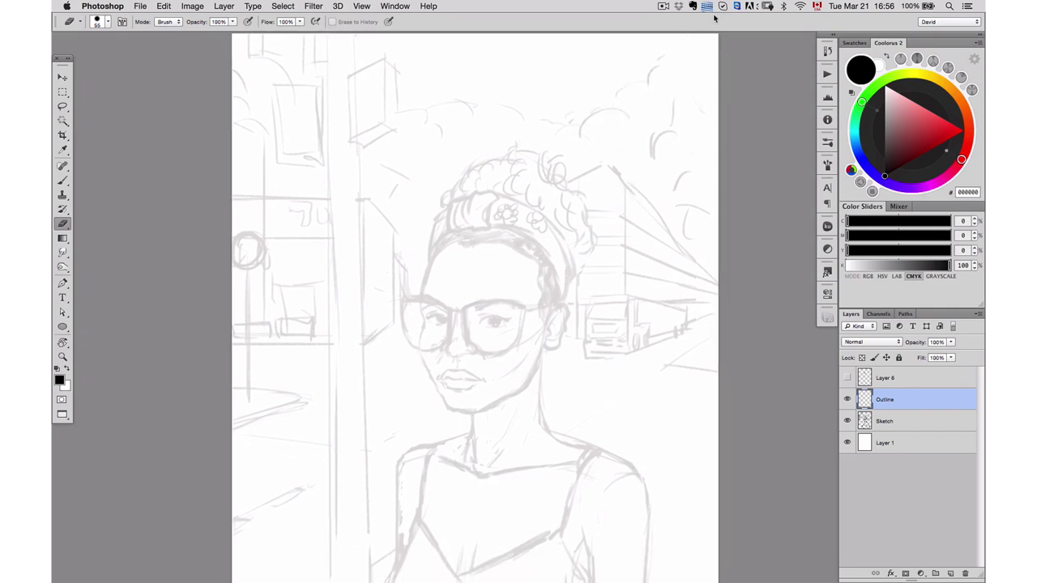
click(707, 6)
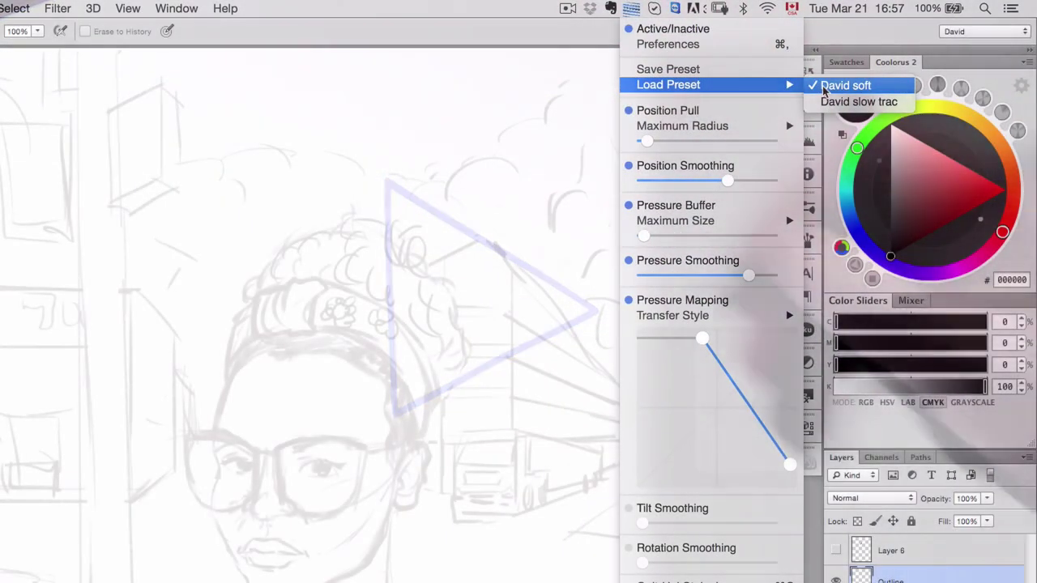
click(441, 157)
Zoom in close on the headband and the curly hair above it.
scroll(478, 185, down, 2)
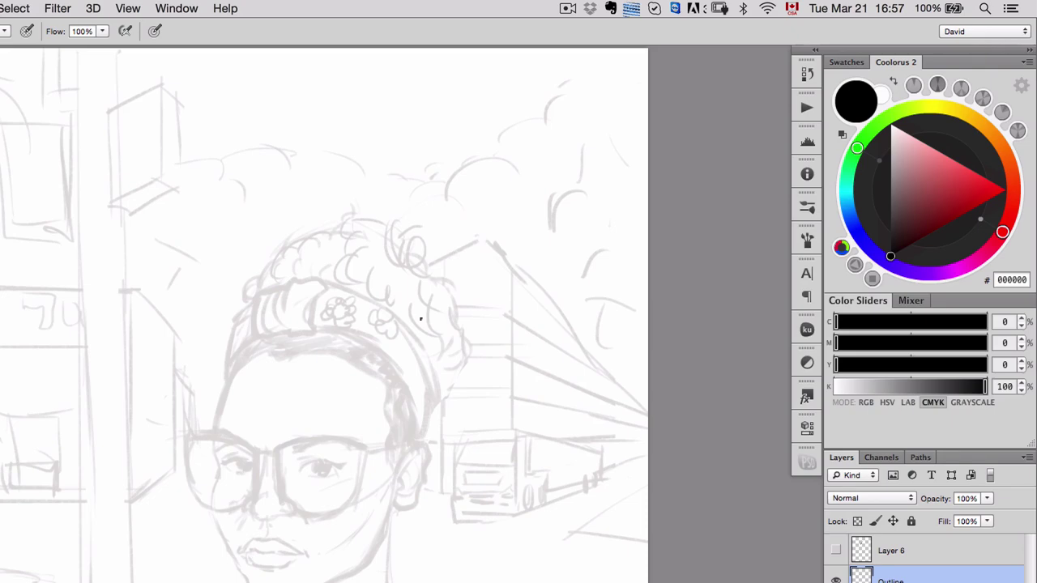
click(325, 344)
click(212, 360)
click(217, 363)
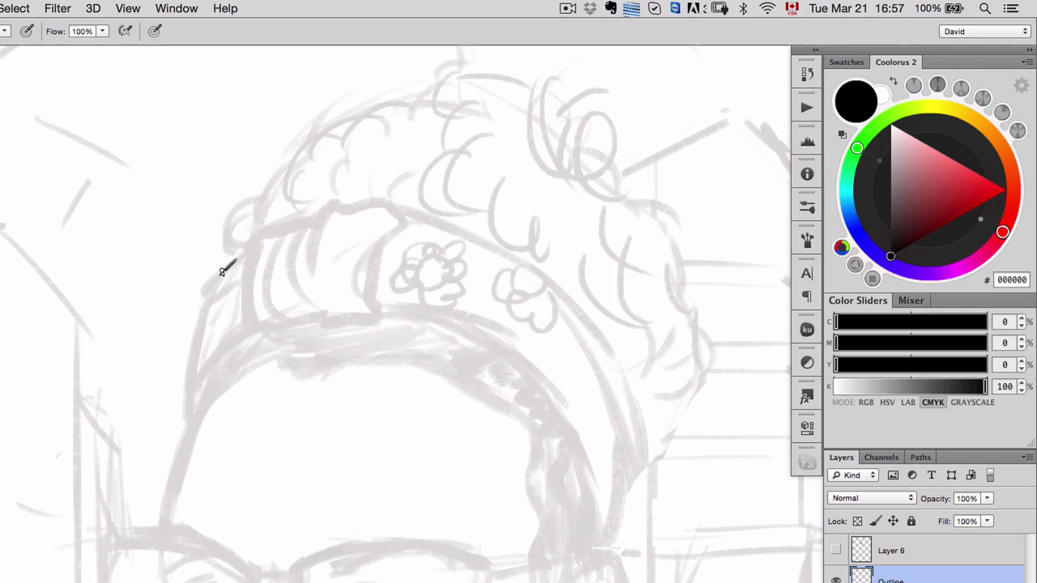
Ink trial hair lines along the headband's left and front edges.
drag(221, 273, 208, 288)
drag(190, 386, 192, 408)
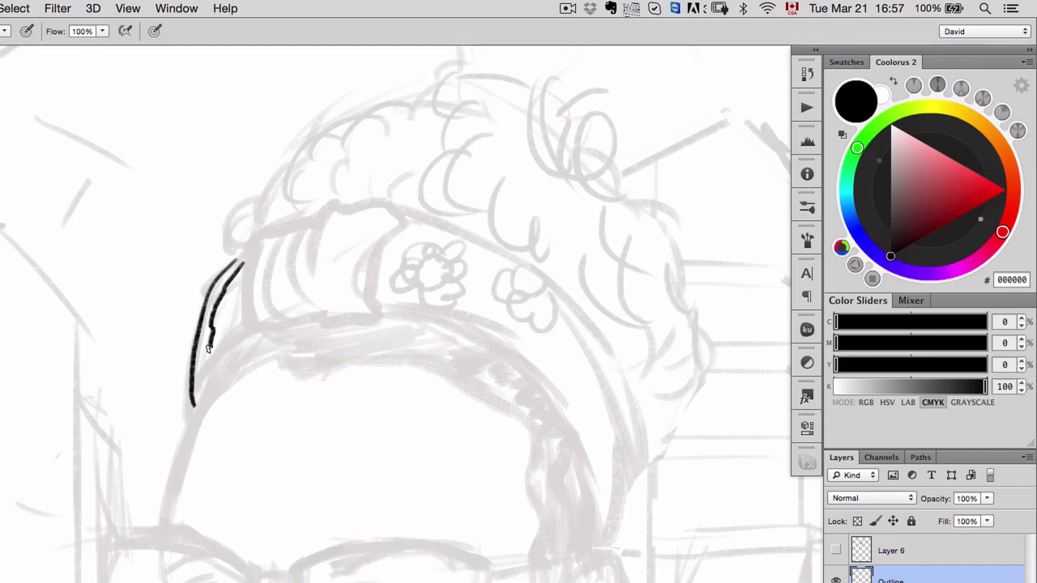
drag(208, 348, 206, 375)
scroll(213, 329, up, 2)
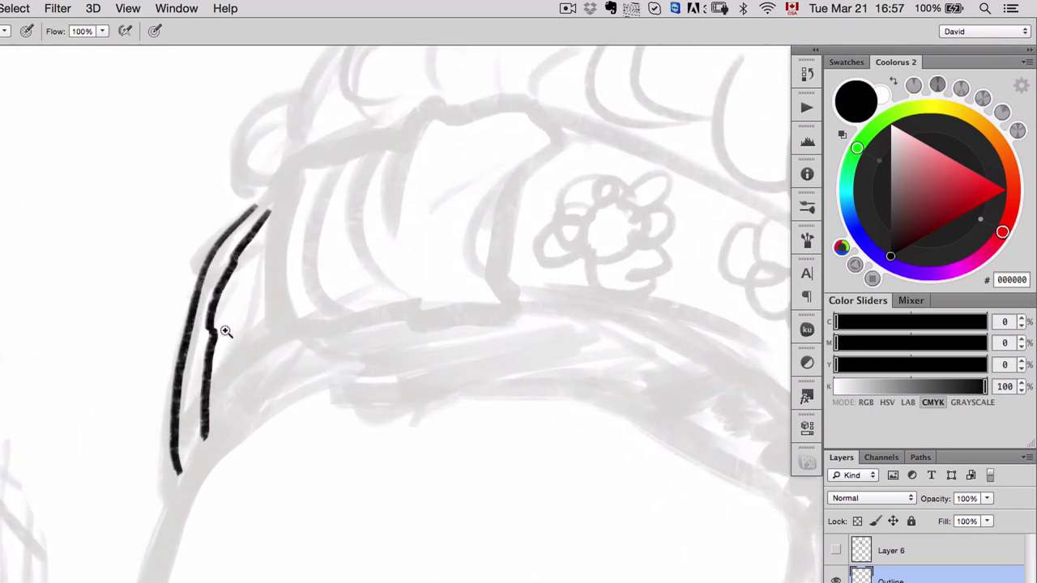
key(v)
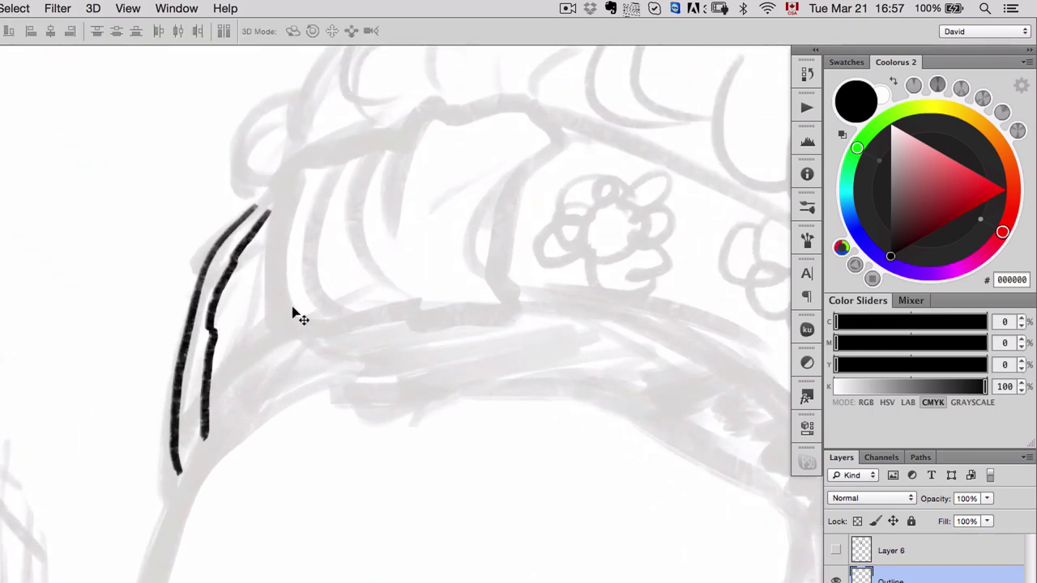
key(b)
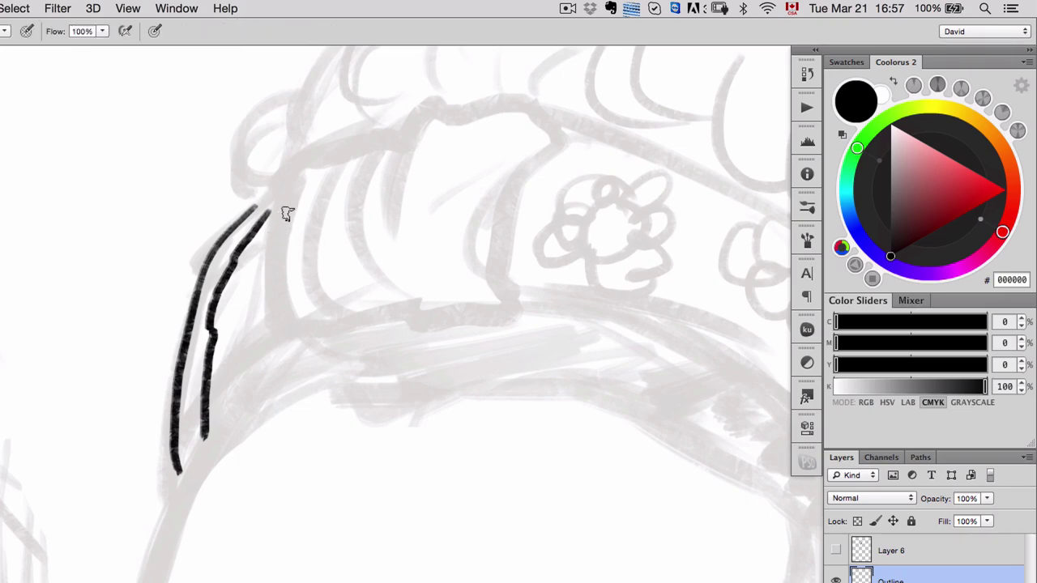
mouse_move(286, 215)
mouse_down()
mouse_move(237, 321)
mouse_move(229, 423)
mouse_up()
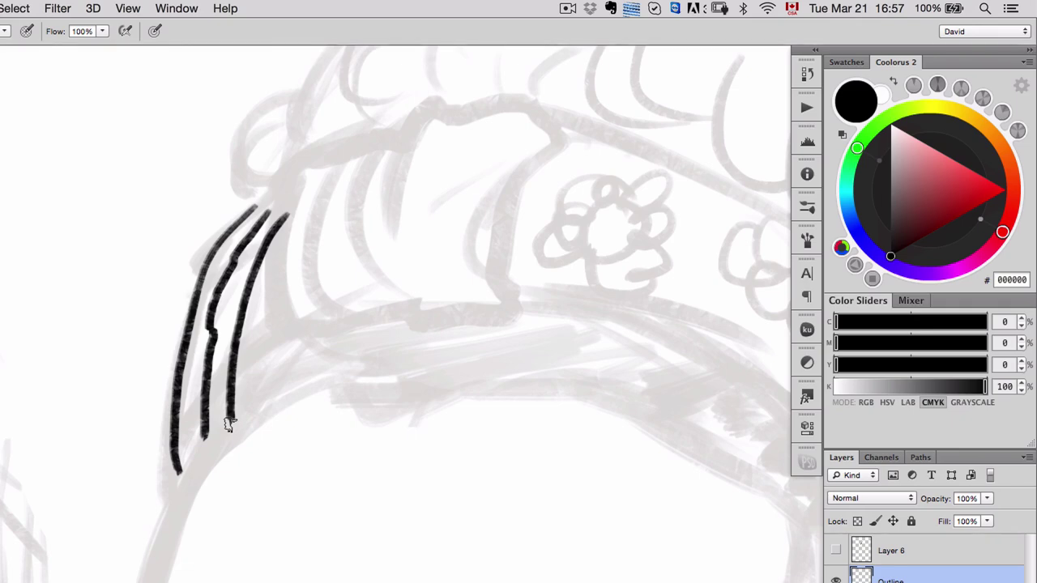
drag(229, 425, 233, 441)
Erase the extra trial strands, keeping one clean line, and zoom out.
key(e)
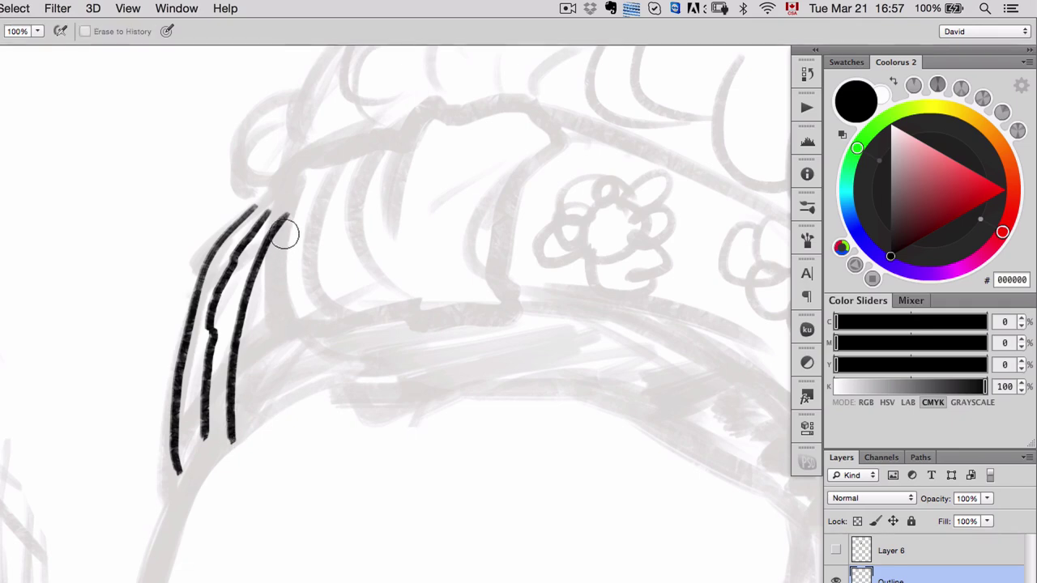
mouse_move(285, 221)
mouse_down()
mouse_move(262, 230)
mouse_move(225, 294)
mouse_move(206, 436)
mouse_move(238, 308)
mouse_move(231, 413)
mouse_up()
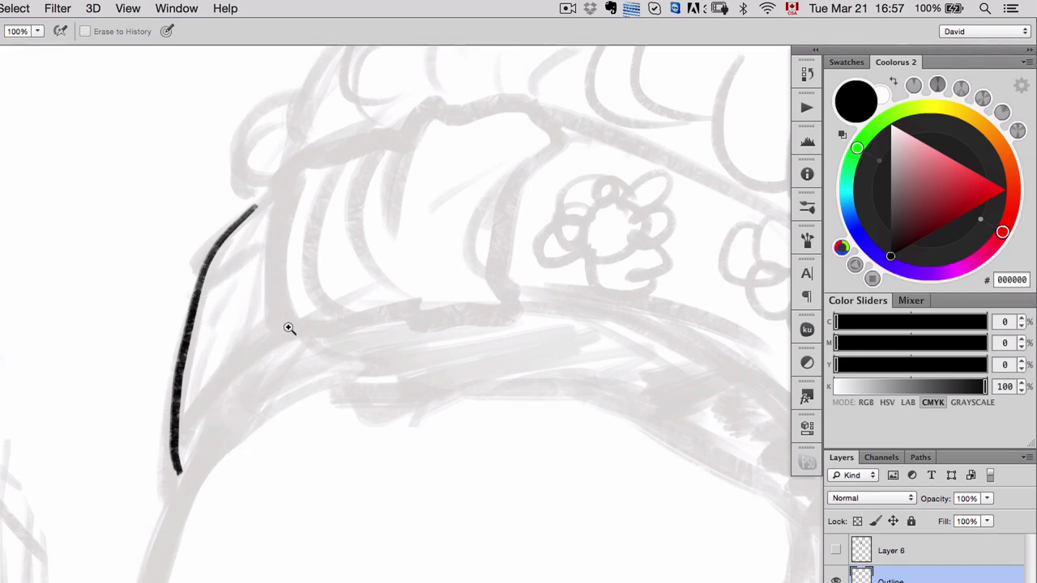
mouse_move(289, 327)
mouse_down()
mouse_move(228, 302)
mouse_move(187, 343)
mouse_move(206, 326)
mouse_move(219, 337)
mouse_up()
Ink the first hair bumps with an inner curl line, extending the outline up-right.
key(b)
mouse_move(224, 270)
mouse_down()
mouse_move(188, 280)
mouse_move(176, 332)
mouse_up()
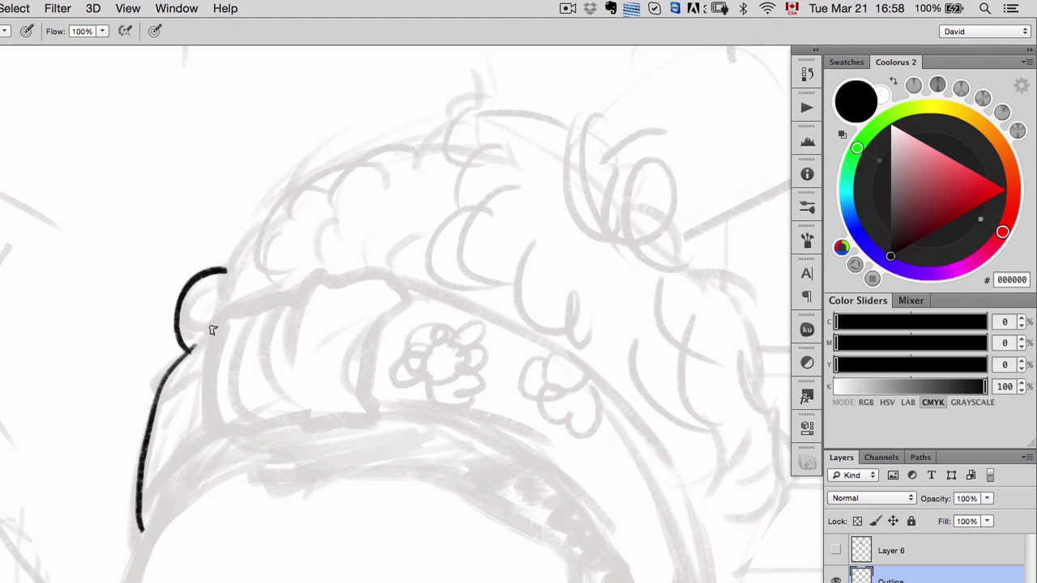
mouse_move(221, 270)
mouse_down()
mouse_move(232, 235)
mouse_move(253, 216)
mouse_up()
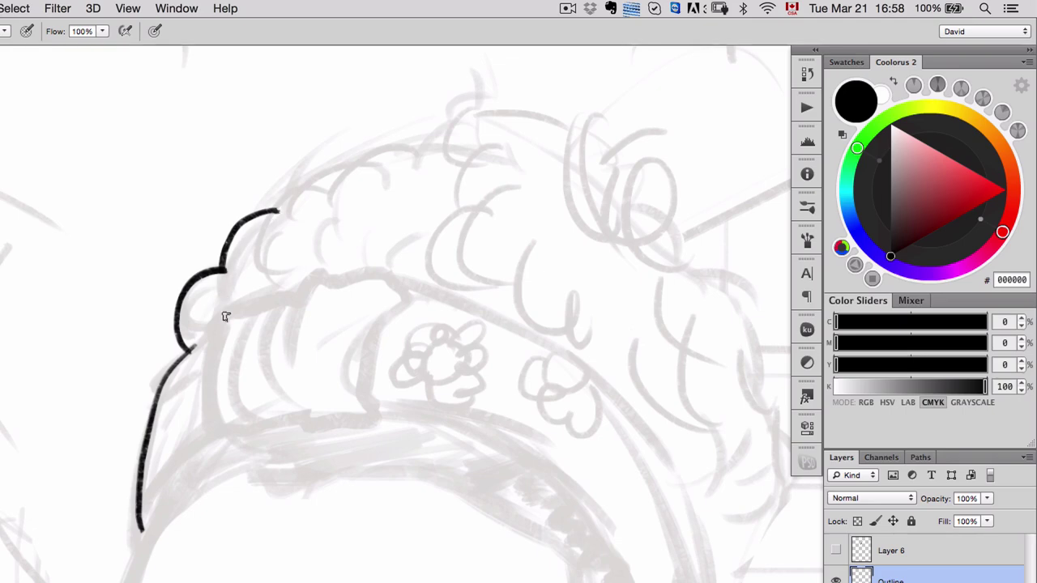
mouse_move(225, 316)
mouse_down()
mouse_move(224, 278)
mouse_move(243, 256)
mouse_up()
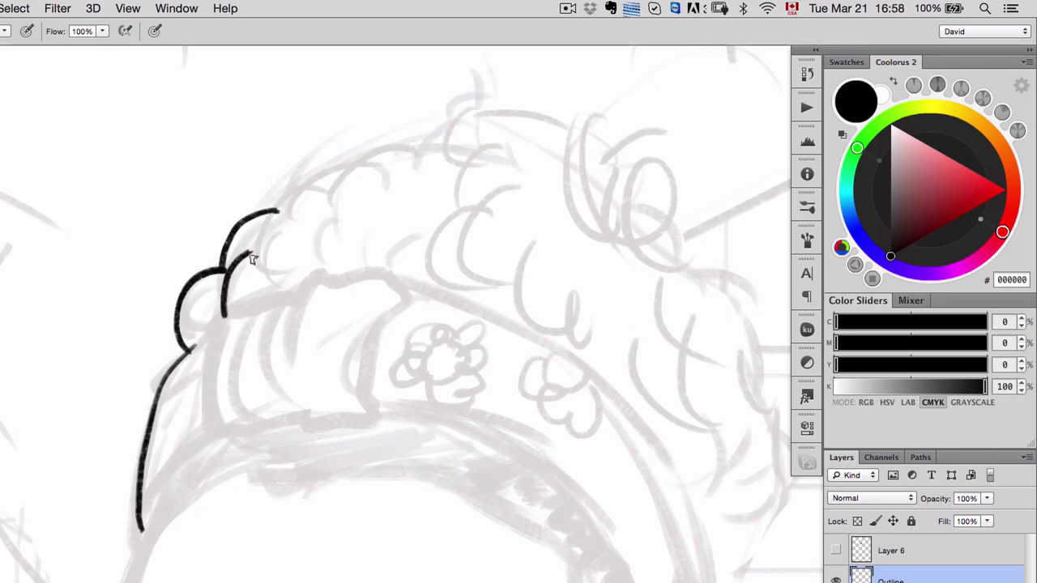
mouse_move(272, 209)
mouse_down()
mouse_move(295, 174)
mouse_move(325, 173)
mouse_move(333, 187)
mouse_move(357, 163)
mouse_move(400, 162)
mouse_move(398, 138)
mouse_move(432, 128)
mouse_move(445, 142)
mouse_move(376, 312)
mouse_move(356, 297)
mouse_move(398, 279)
mouse_move(382, 250)
mouse_move(415, 236)
mouse_move(430, 281)
mouse_move(461, 312)
mouse_move(465, 304)
mouse_move(359, 276)
mouse_up()
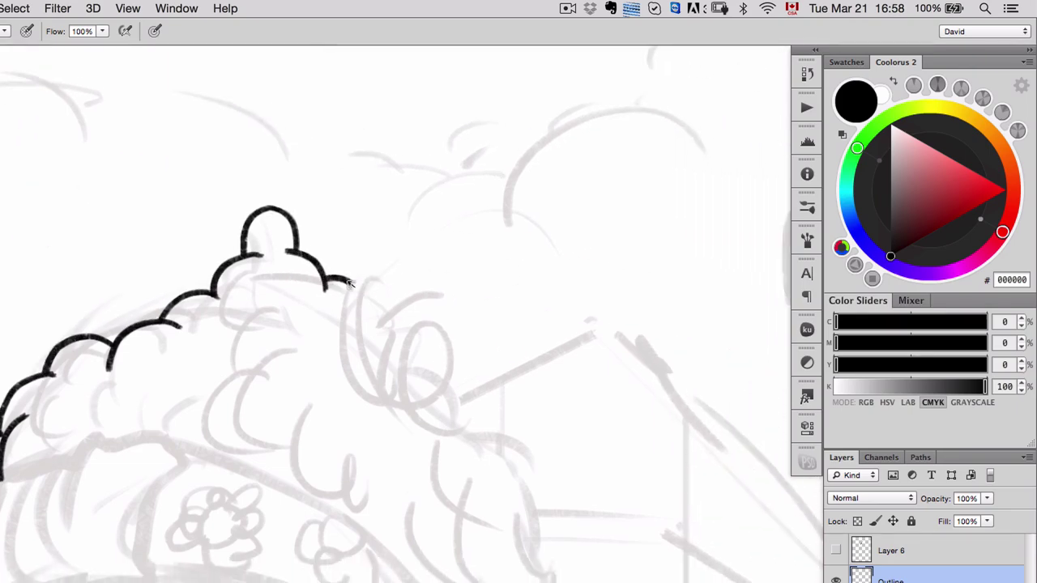
Add another hair bump on the right and undo the overlong inner curl stroke.
mouse_move(343, 298)
mouse_down()
mouse_move(358, 277)
mouse_move(383, 272)
mouse_move(409, 292)
mouse_move(398, 341)
mouse_up()
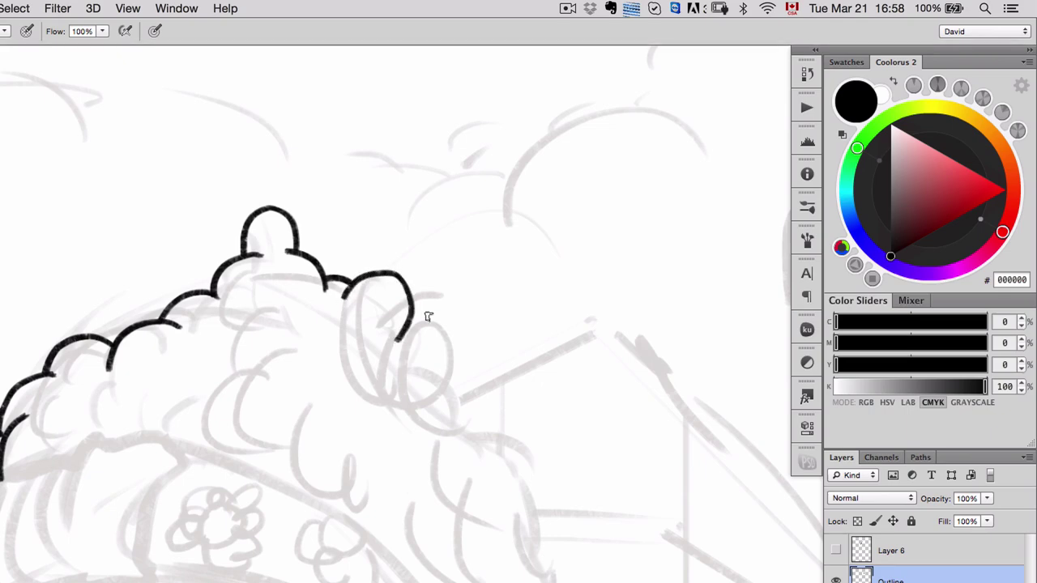
scroll(424, 317, down, 4)
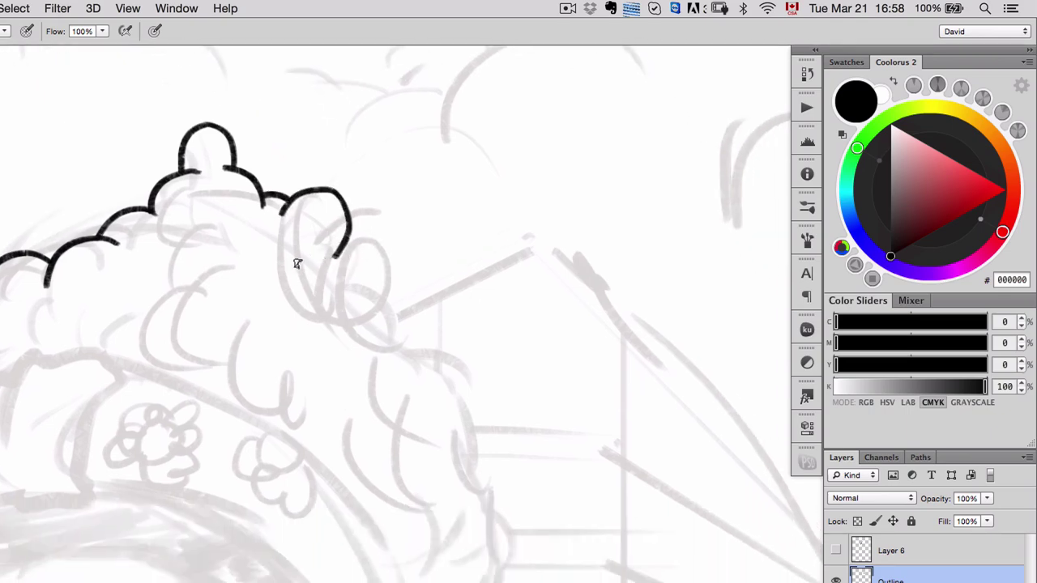
mouse_move(291, 271)
mouse_down()
mouse_move(347, 262)
mouse_move(372, 299)
mouse_move(307, 260)
mouse_move(361, 279)
mouse_up()
key(super+z)
scroll(347, 444, down, 5)
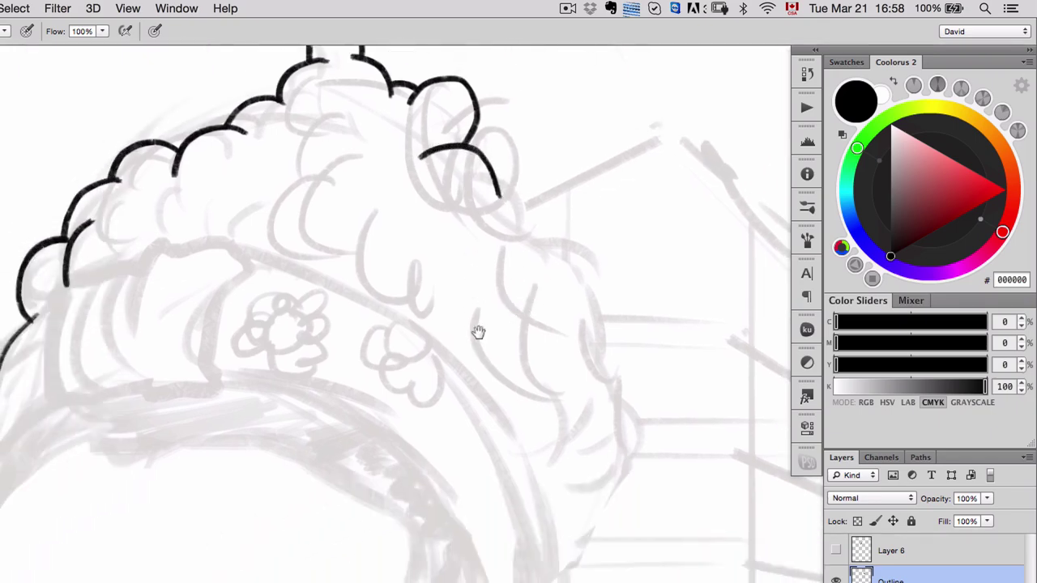
Zoom in on the glasses and ink the outline and top edge of the right lens.
scroll(329, 449, down, 5)
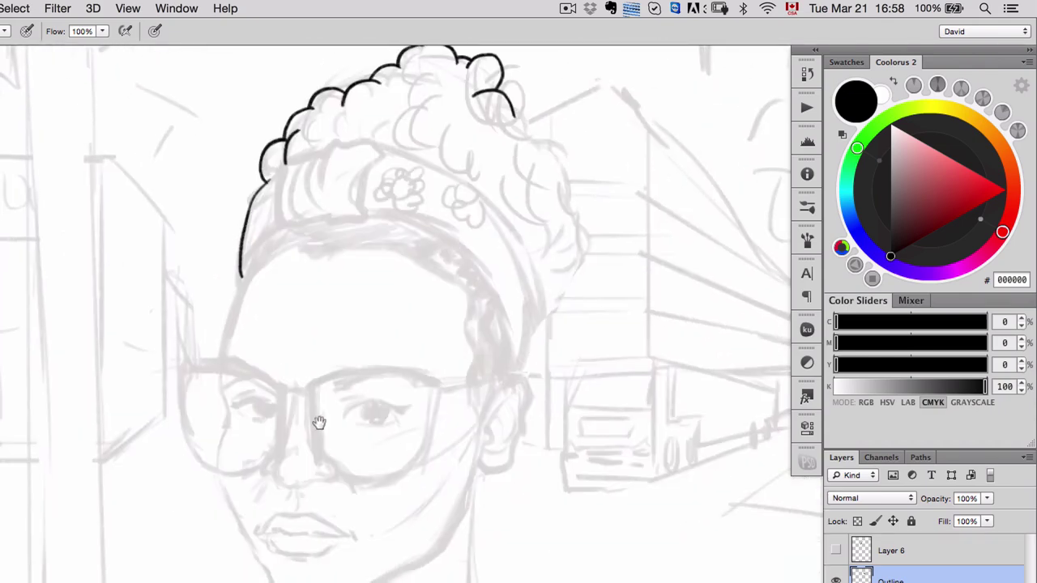
super+click(335, 407)
scroll(336, 407, up, 2)
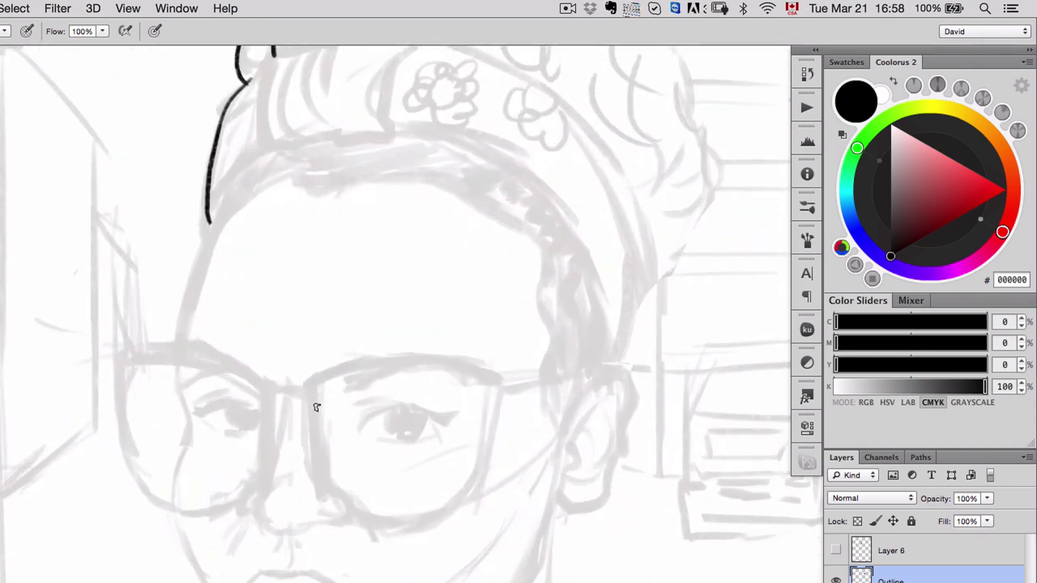
mouse_move(313, 382)
mouse_down()
mouse_move(323, 468)
mouse_move(349, 509)
mouse_move(381, 520)
mouse_move(457, 506)
mouse_move(481, 474)
mouse_move(499, 383)
mouse_up()
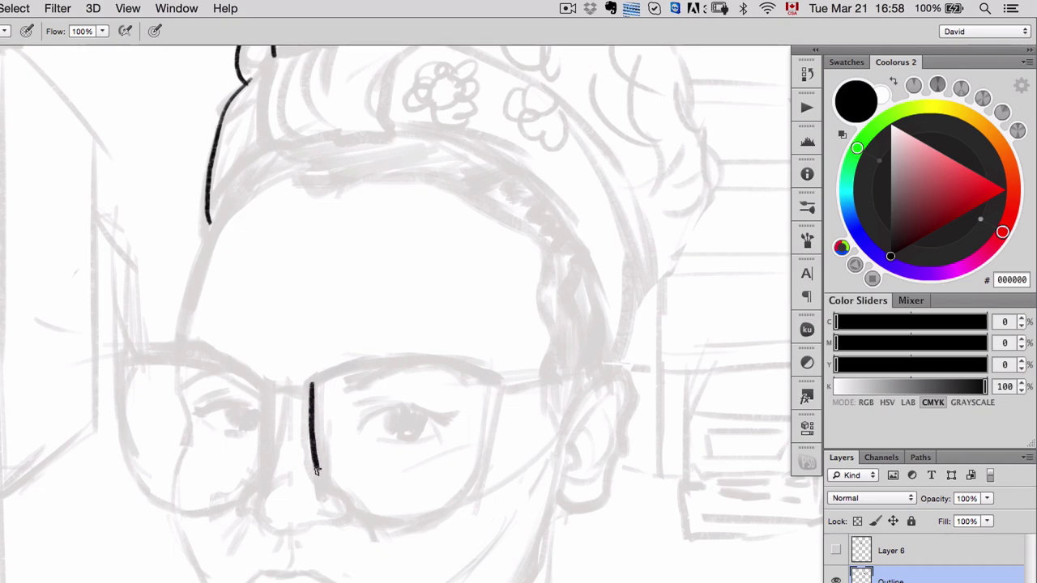
mouse_move(316, 470)
mouse_down()
mouse_move(338, 507)
mouse_move(390, 521)
mouse_up()
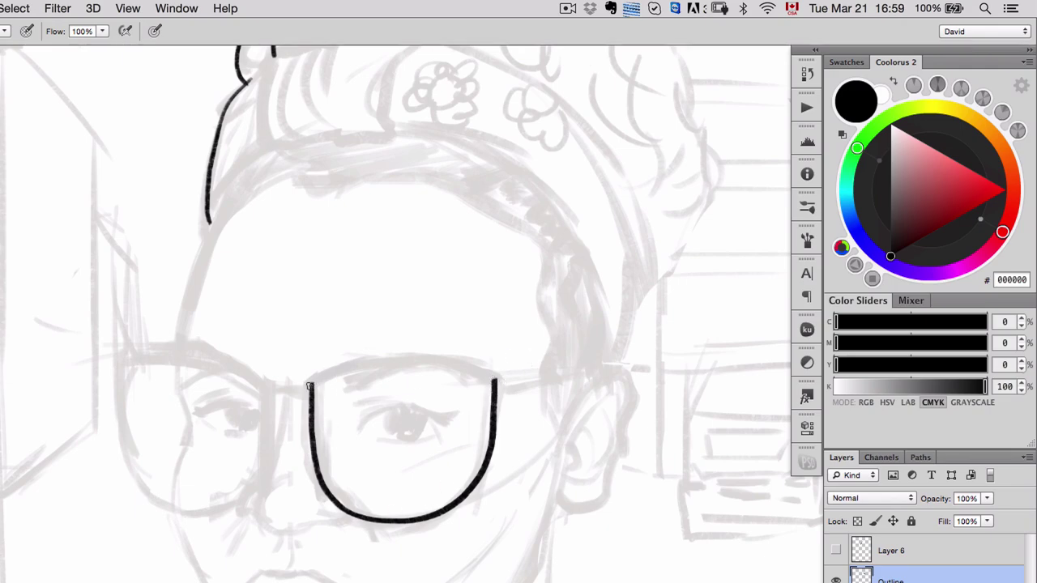
drag(357, 369, 406, 360)
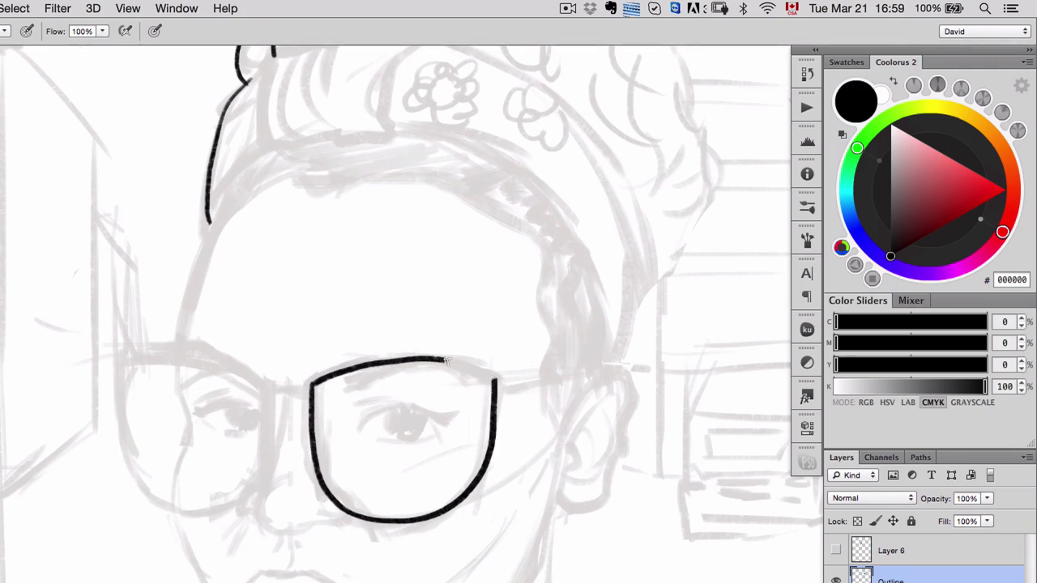
drag(473, 369, 493, 378)
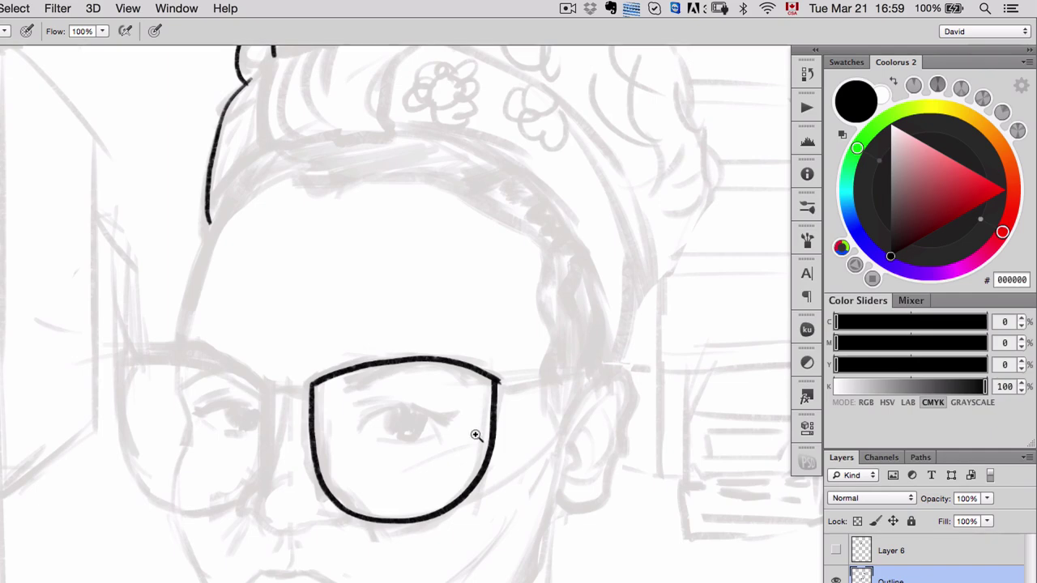
Ink the top edge and inner side of the left lens, then view the whole head.
key(super+minus)
key(super+minus)
click(378, 414)
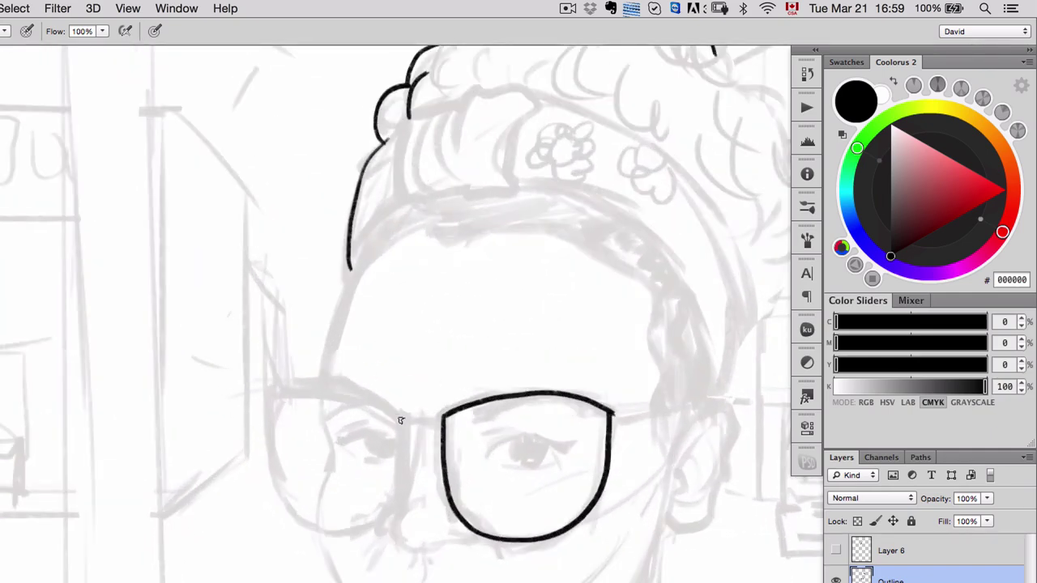
drag(402, 419, 353, 399)
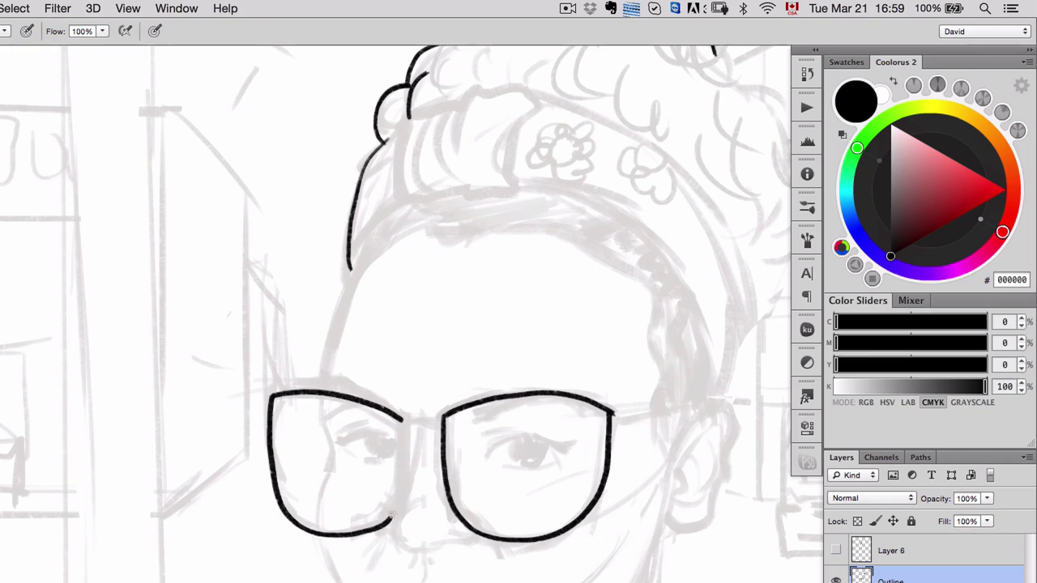
drag(391, 519, 401, 470)
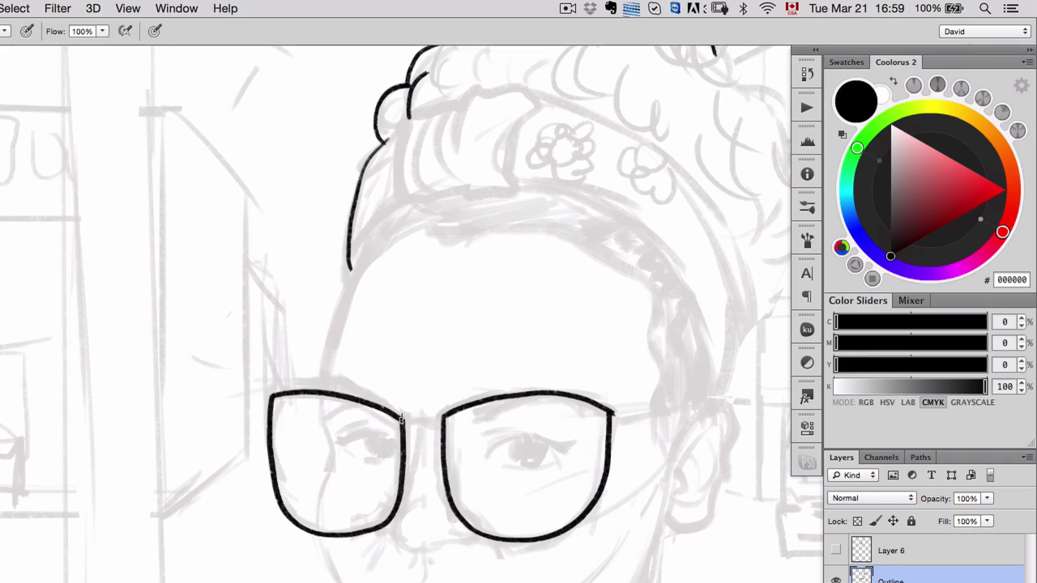
scroll(536, 441, down, 3)
drag(499, 425, 247, 422)
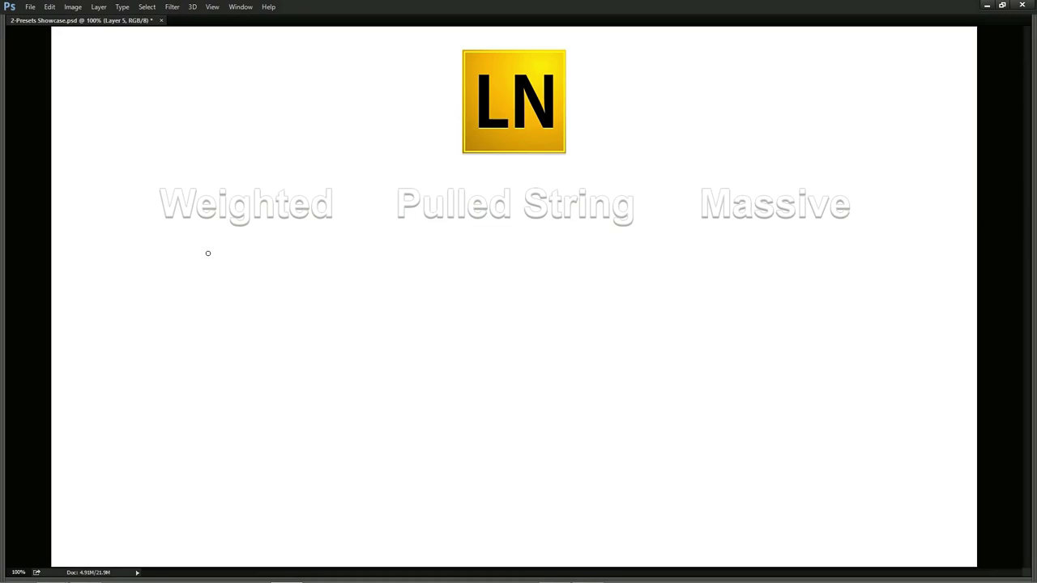
Demo strokes with the Weighted, Pulled String and Massive presets, then set pressure softness to 0.10.
drag(198, 267, 311, 474)
drag(220, 295, 317, 430)
mouse_move(491, 280)
mouse_down()
mouse_move(520, 407)
mouse_move(523, 392)
mouse_move(467, 358)
mouse_move(454, 412)
mouse_move(500, 272)
mouse_up()
mouse_move(781, 256)
mouse_down()
mouse_move(718, 305)
mouse_move(812, 289)
mouse_move(793, 343)
mouse_move(836, 390)
mouse_move(825, 429)
mouse_up()
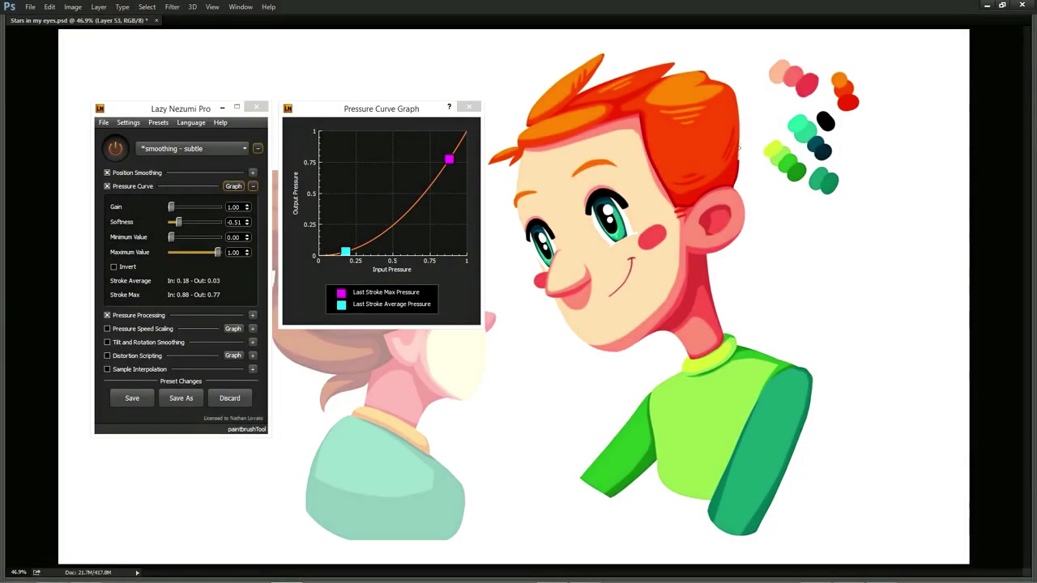
drag(178, 222, 207, 229)
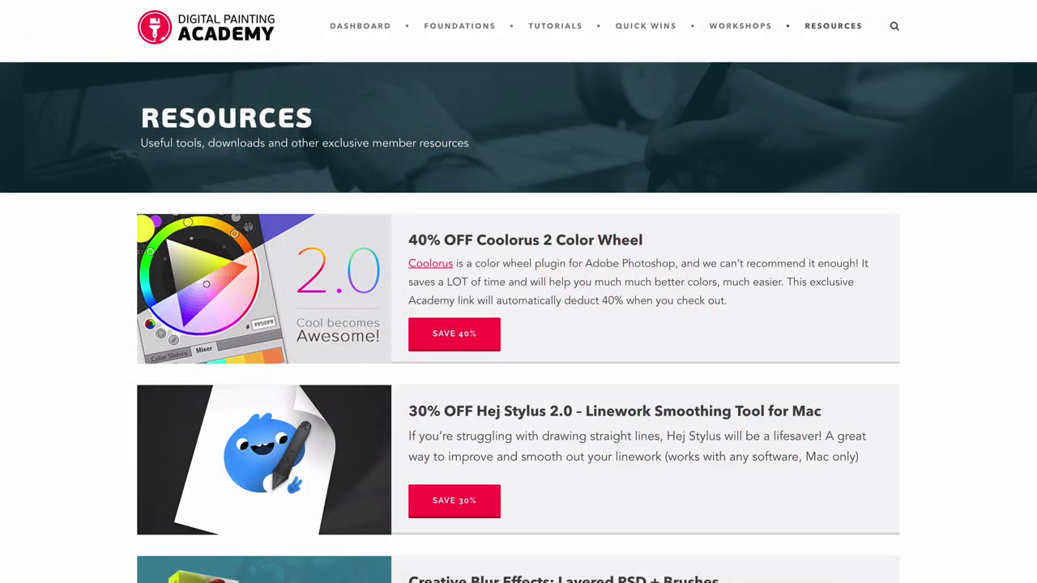
Scroll past the Coolorus and Hej Stylus offers to the Creative Blur Effects download.
scroll(518, 319, down, 3)
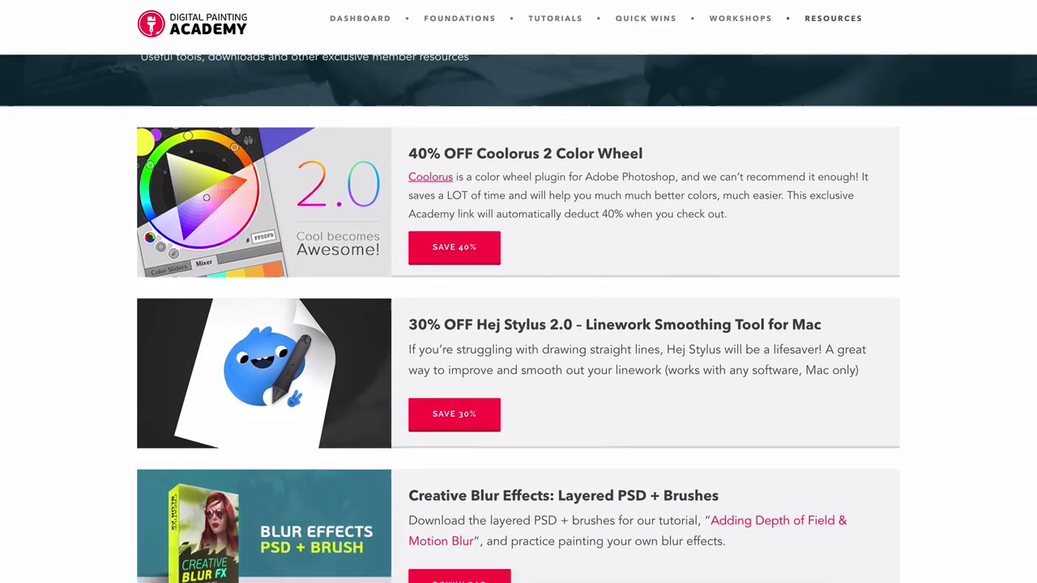
scroll(518, 319, down, 2)
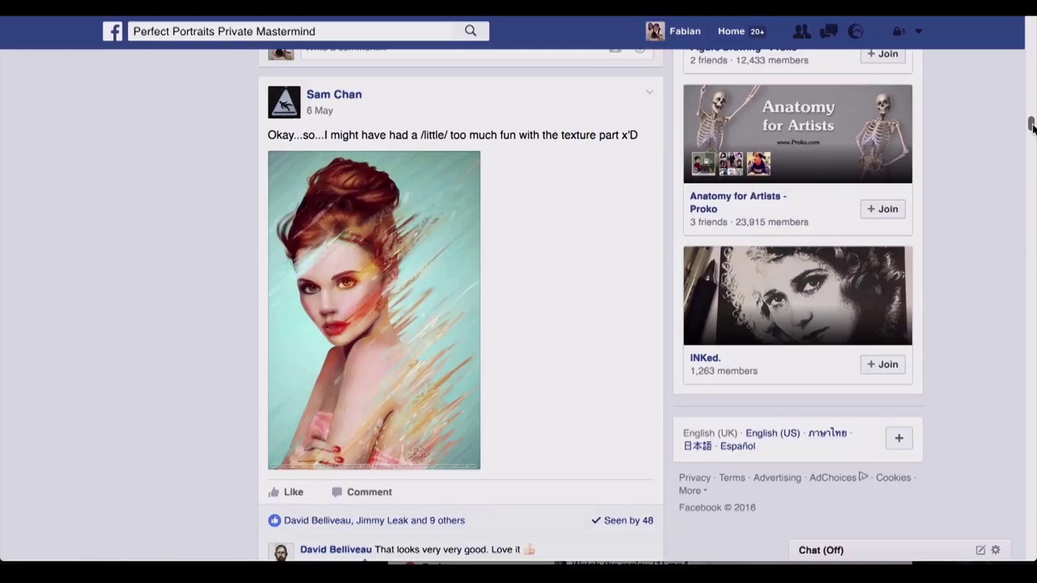
Drag the scrollbar down the group feed to the post of geometric and loose face sketches.
drag(1030, 128, 1033, 201)
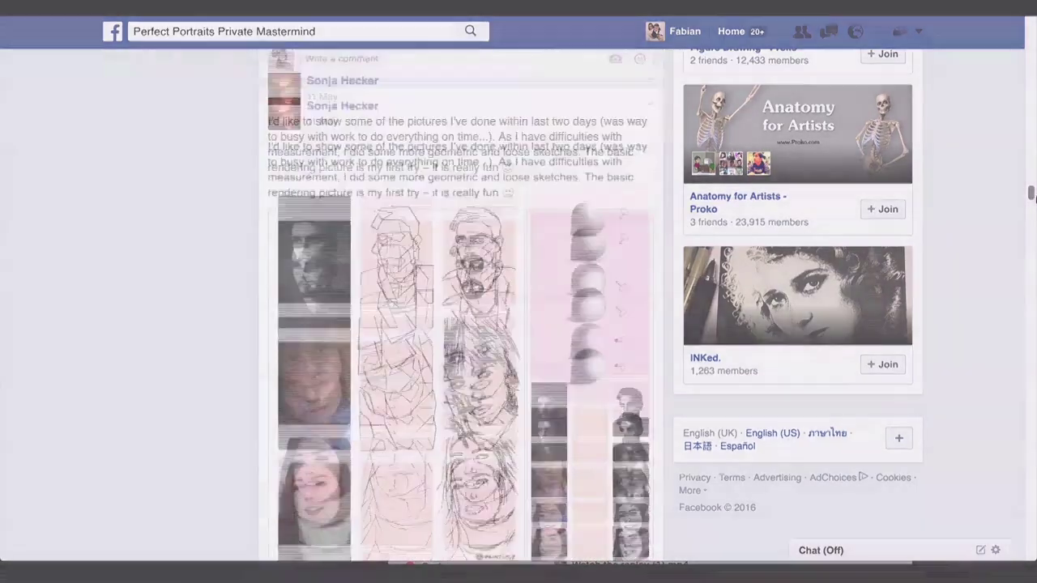